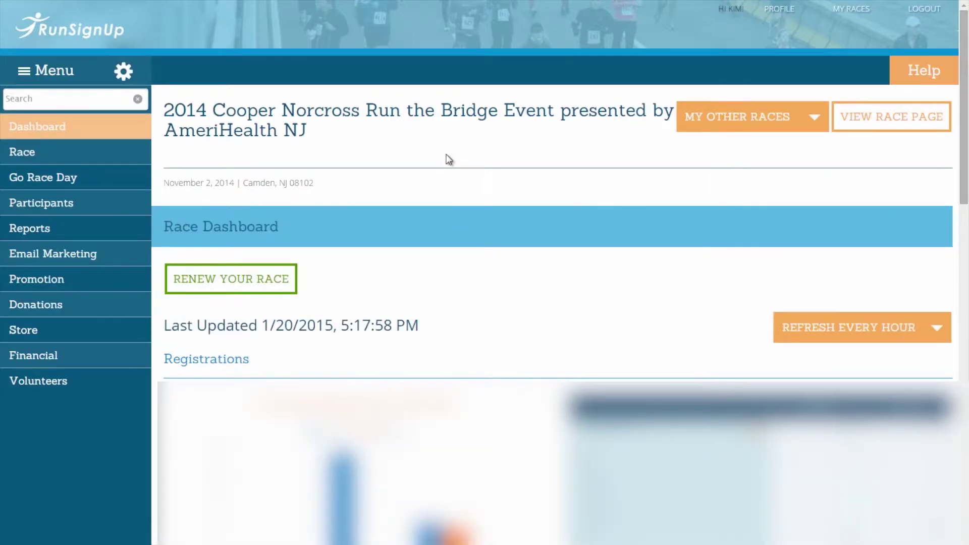
Open the race's Financial Summary
click(147, 355)
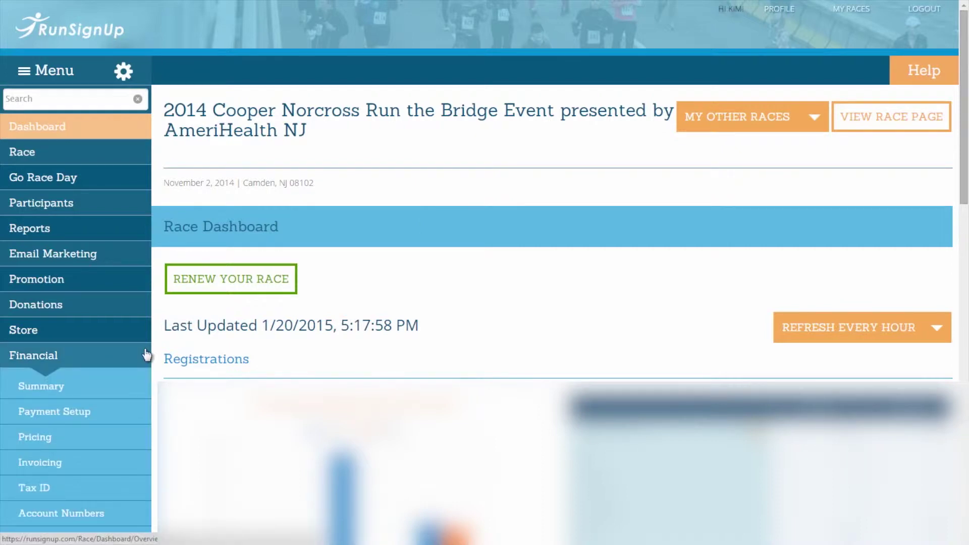
click(66, 388)
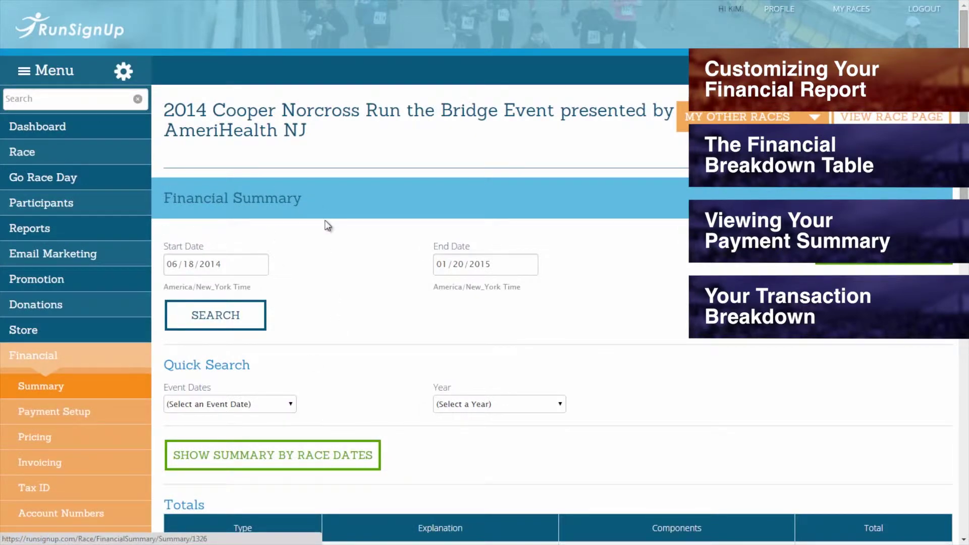
View the calendars for the Financial Summary's start and end dates without changing either date
click(261, 264)
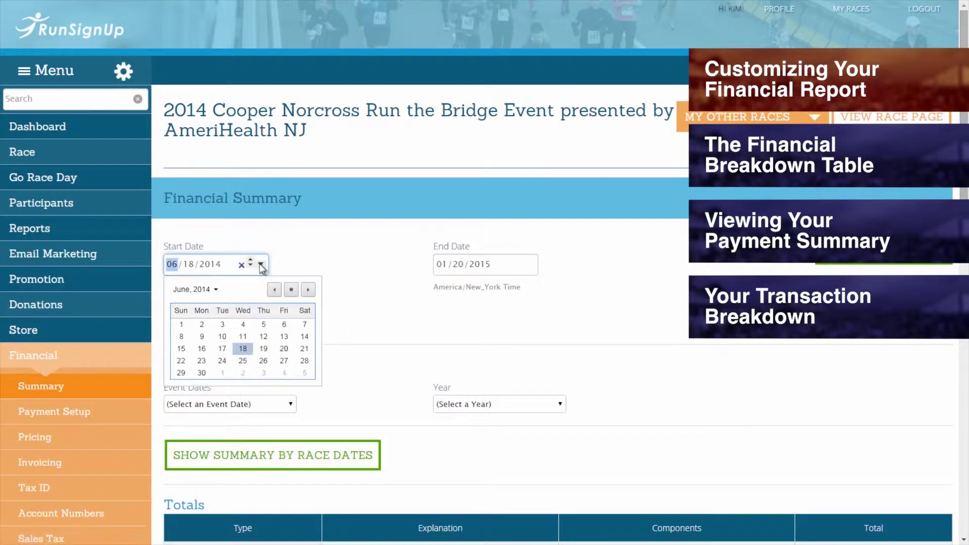
click(402, 325)
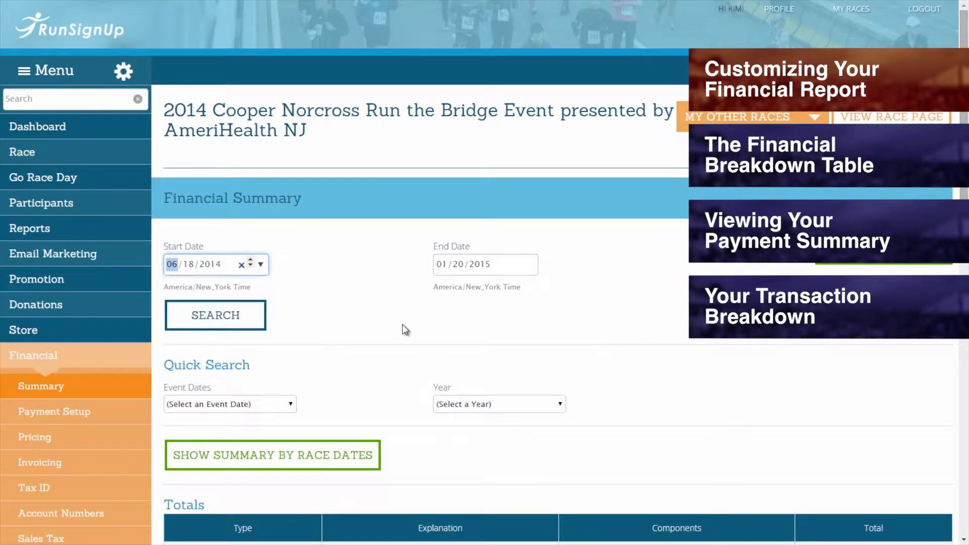
click(530, 264)
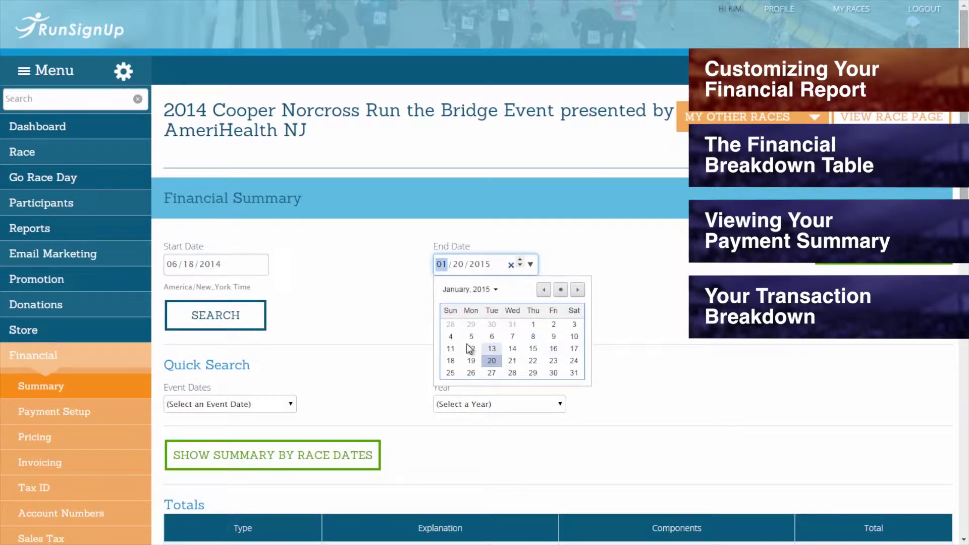
click(388, 285)
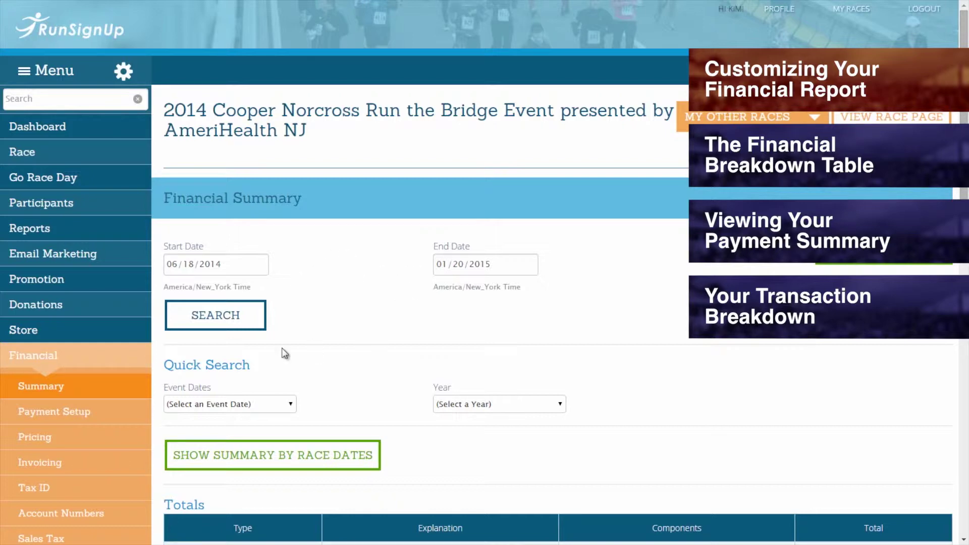
Run the Financial Summary search for 06/18/2014 to 01/20/2015 and look through the resulting report
click(248, 304)
scroll(359, 303, down, 9)
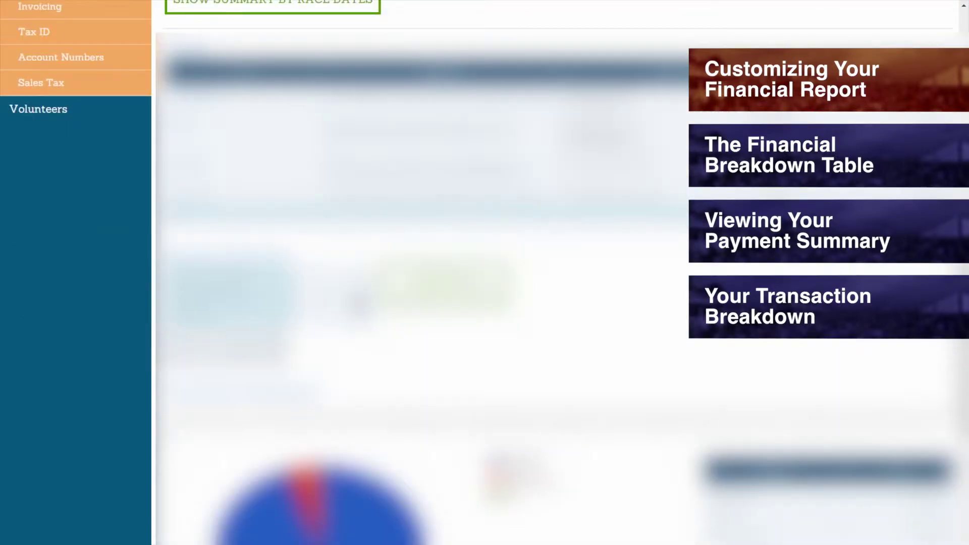
scroll(505, 273, down, 5)
scroll(361, 308, up, 14)
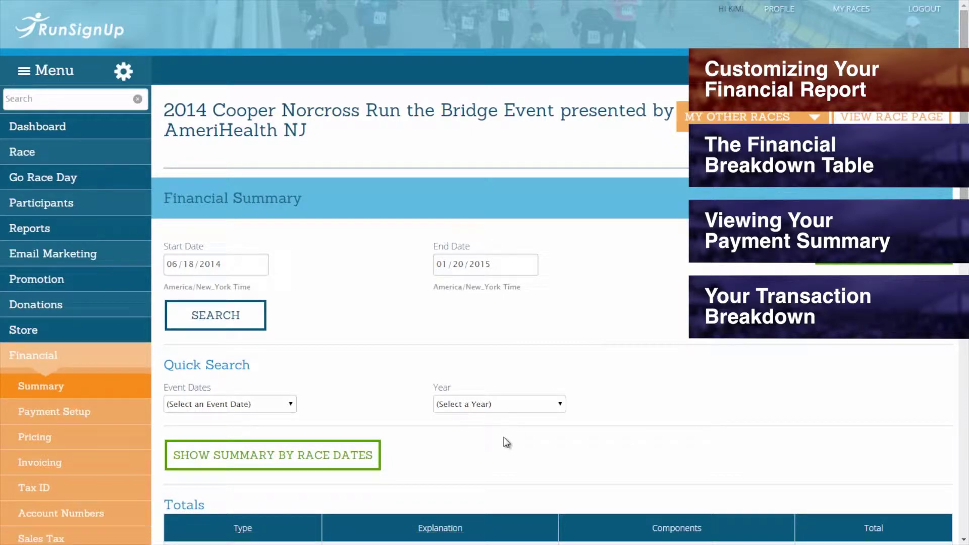
View the available event dates and years in the Quick Search filters without selecting any
scroll(353, 373, down, 3)
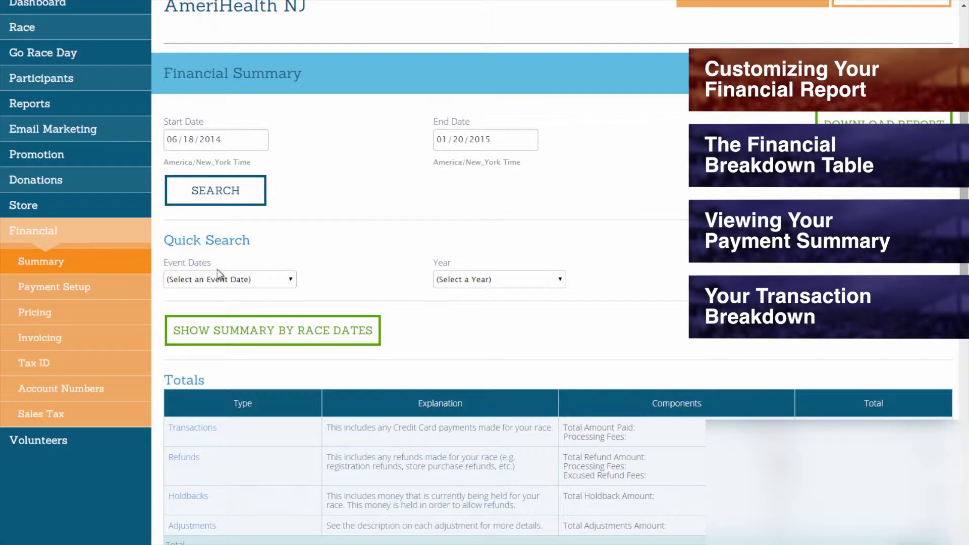
click(255, 281)
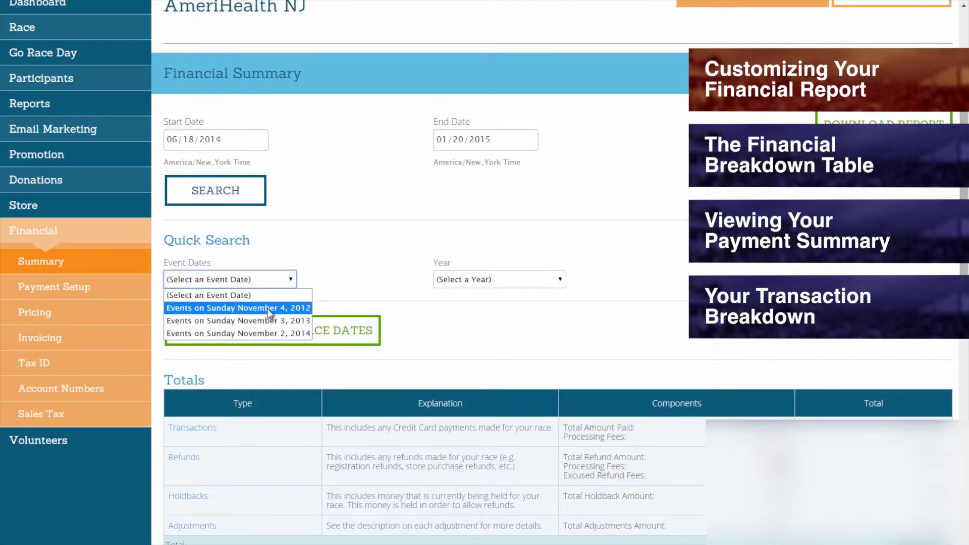
click(446, 279)
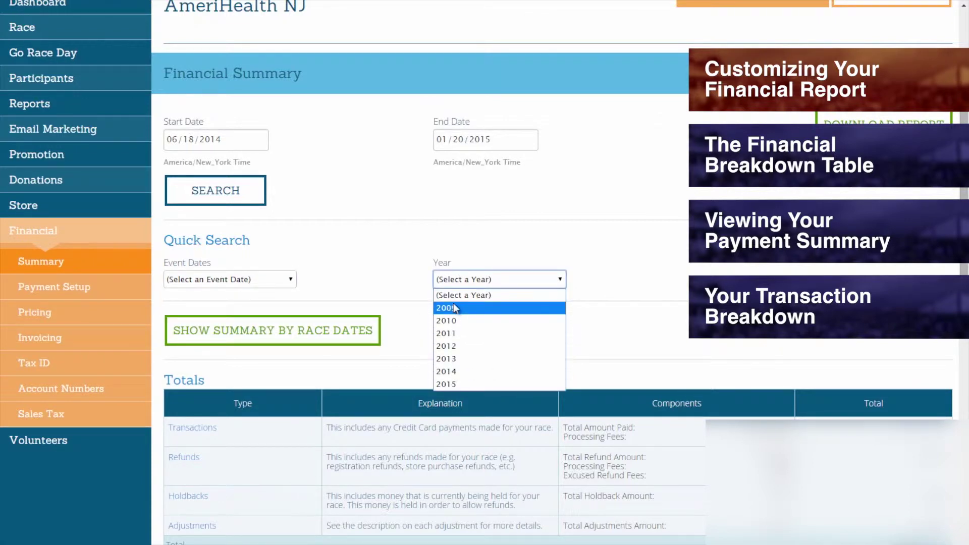
click(384, 262)
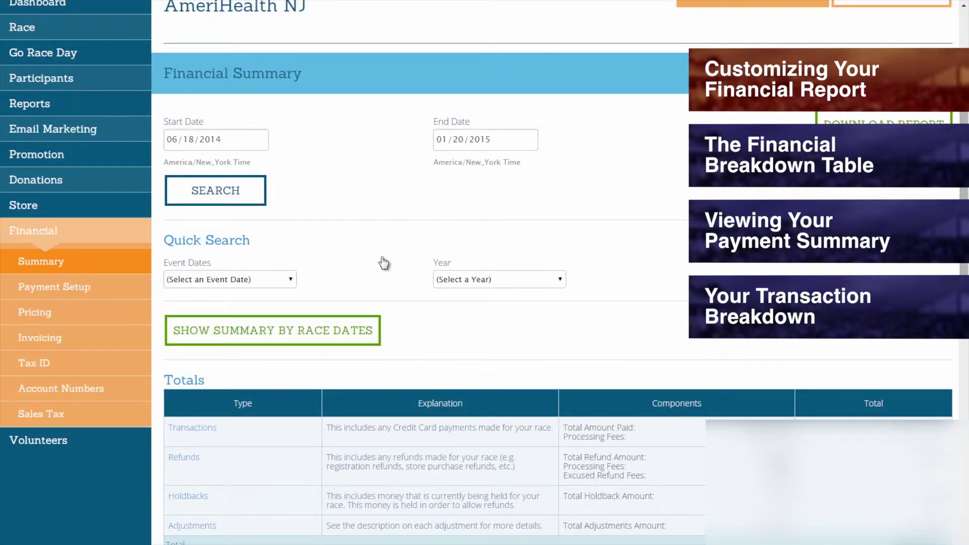
Show the financial summary by race dates and examine each event's breakdown table through to the overall Totals table
click(344, 331)
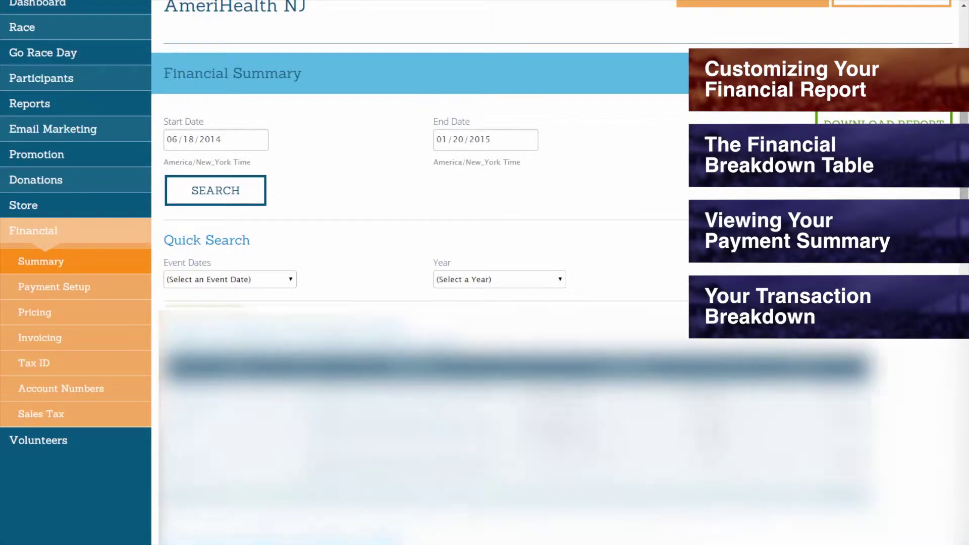
scroll(341, 333, down, 3)
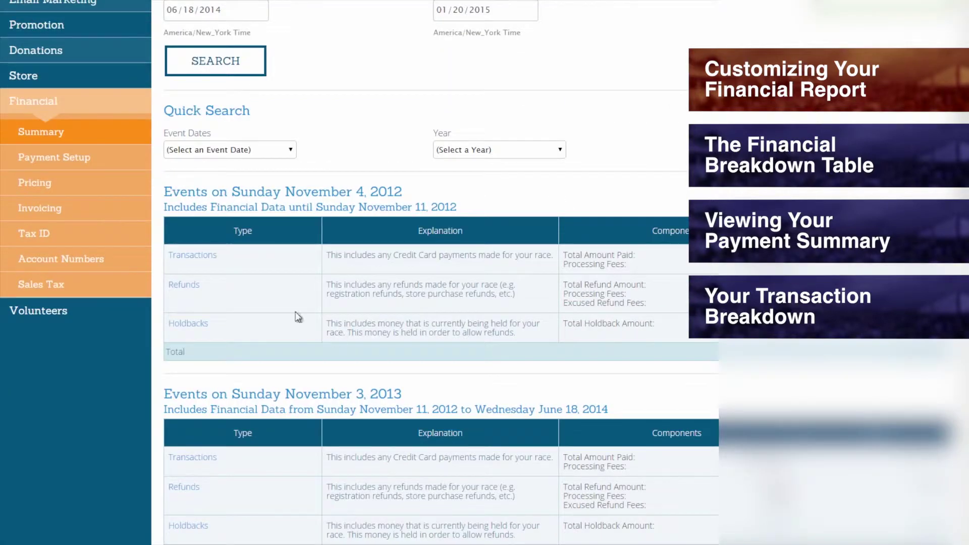
scroll(310, 172, down, 3)
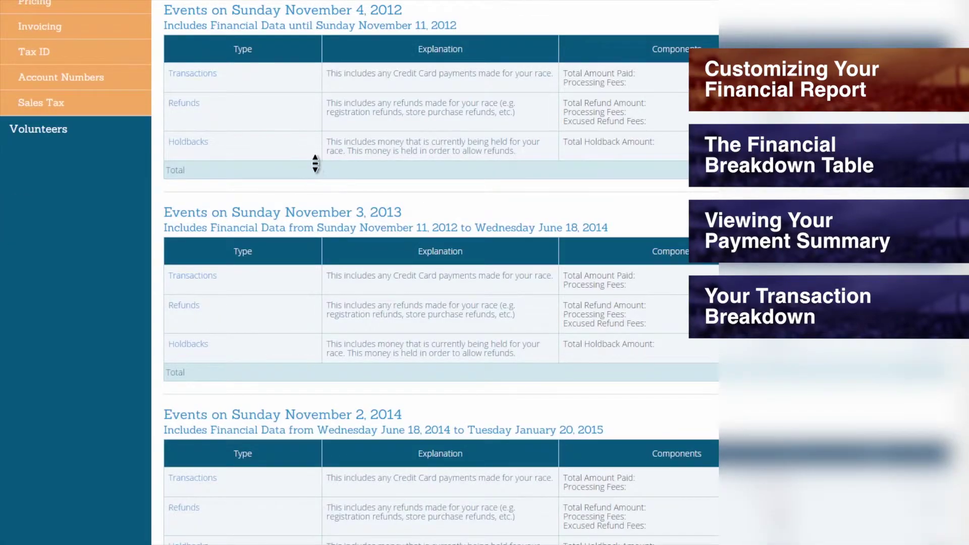
scroll(314, 162, down, 5)
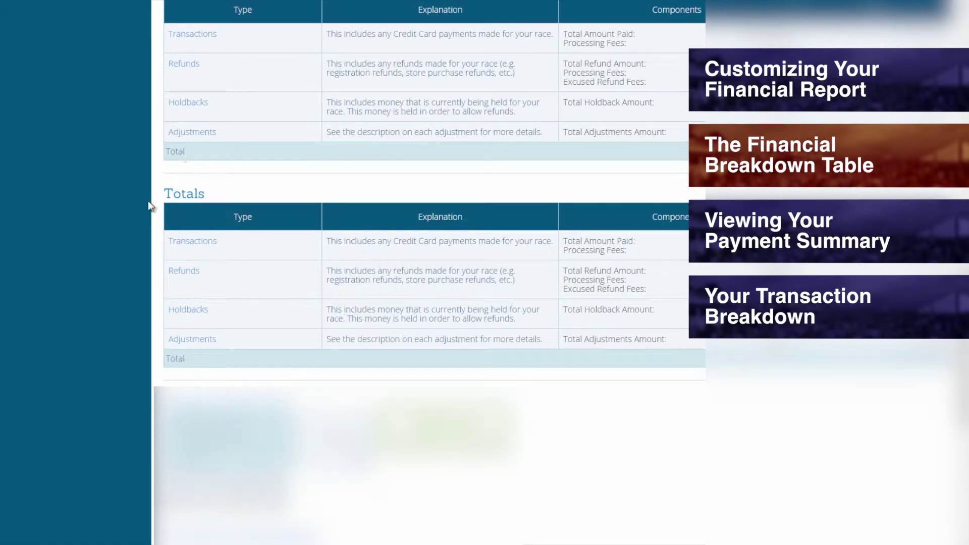
scroll(147, 201, up, 17)
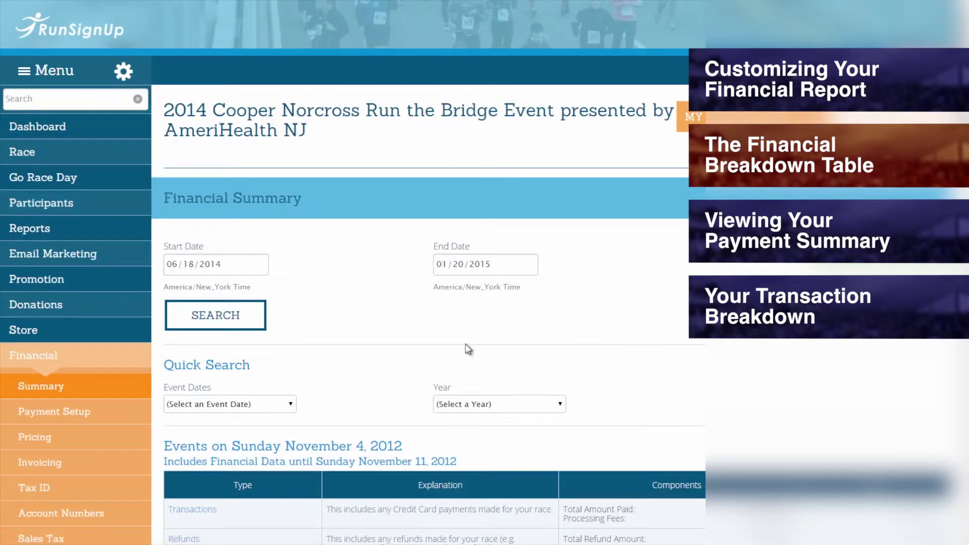
scroll(465, 343, down, 12)
scroll(465, 344, down, 5)
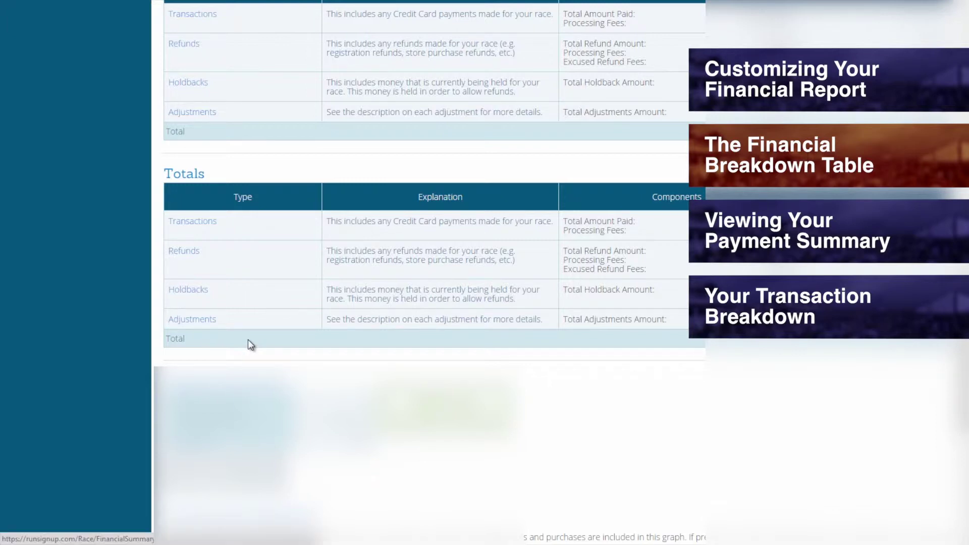
Open Transactions from the Totals table and examine the search fields, fee totals and list of individual transactions
click(211, 222)
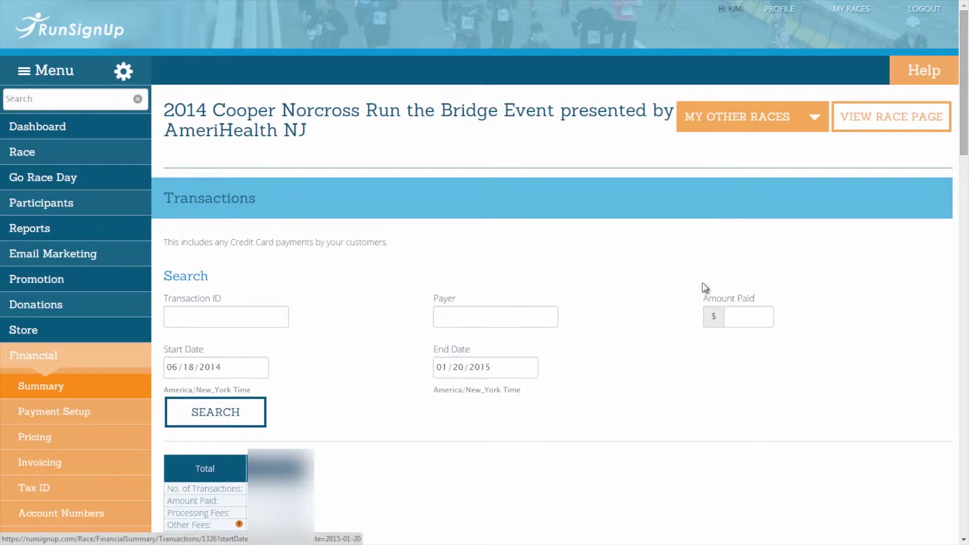
scroll(661, 309, down, 2)
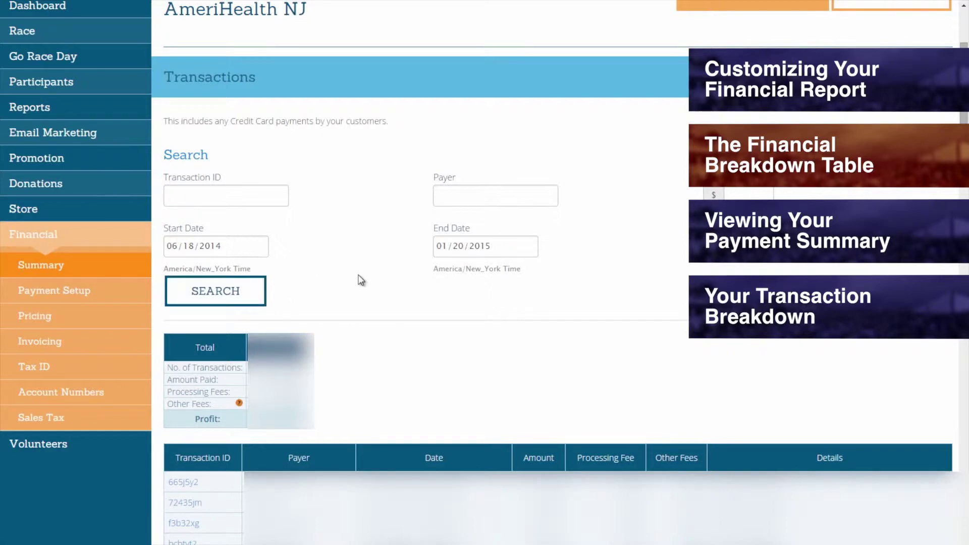
scroll(363, 277, down, 2)
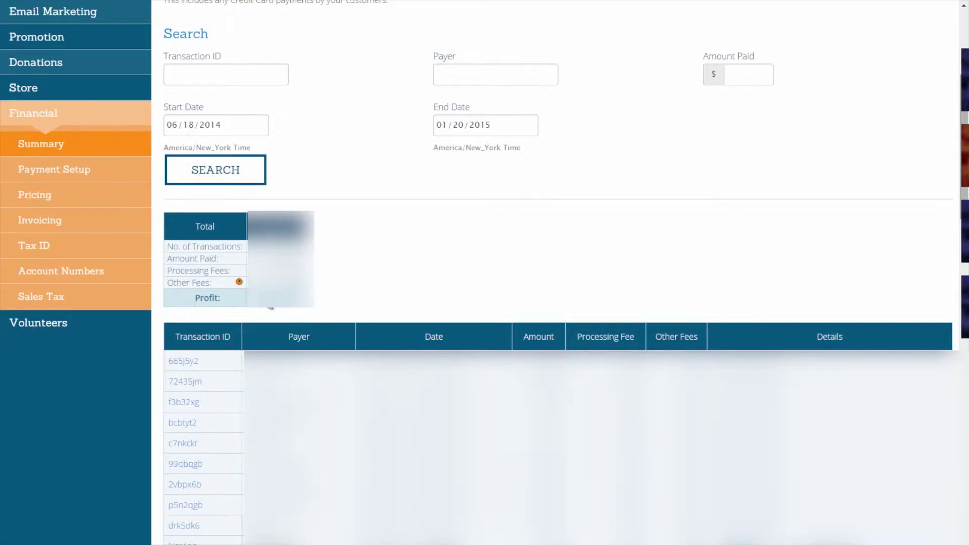
scroll(231, 295, up, 1)
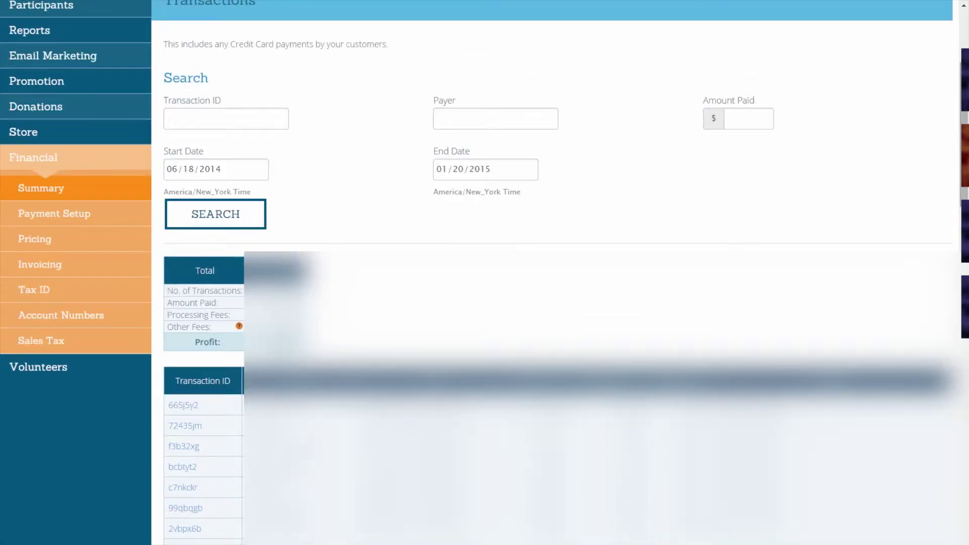
scroll(555, 303, down, 10)
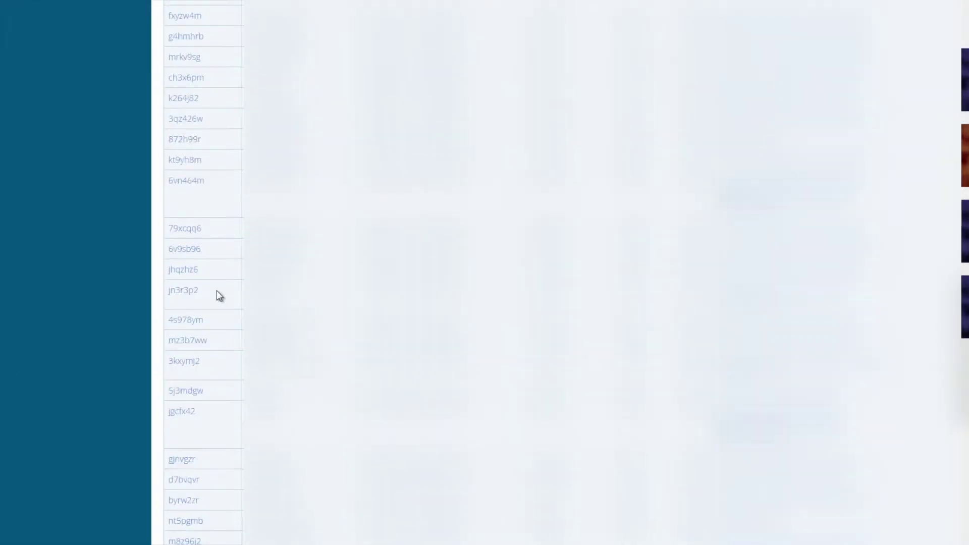
click(182, 185)
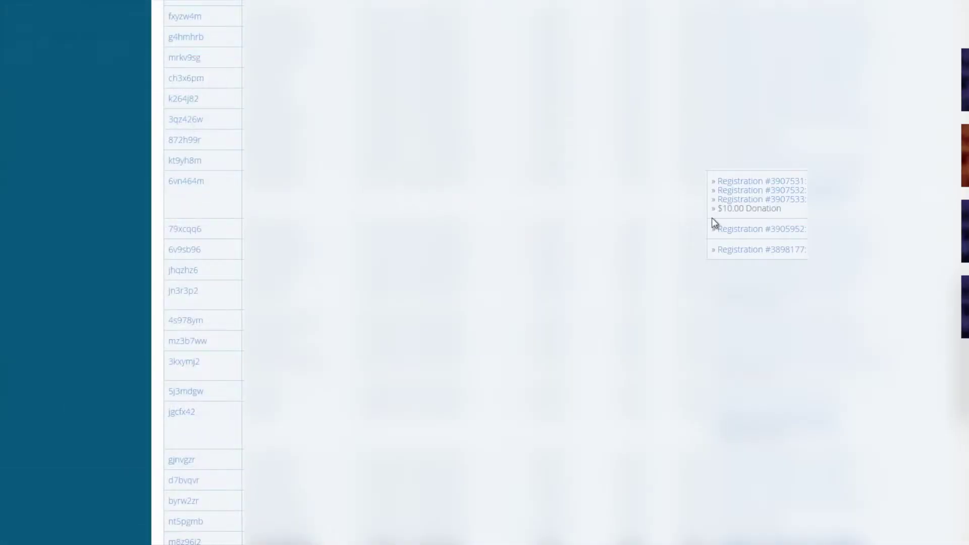
View a registration record and a store purchase order linked in the transaction details, returning to the transactions list
click(722, 227)
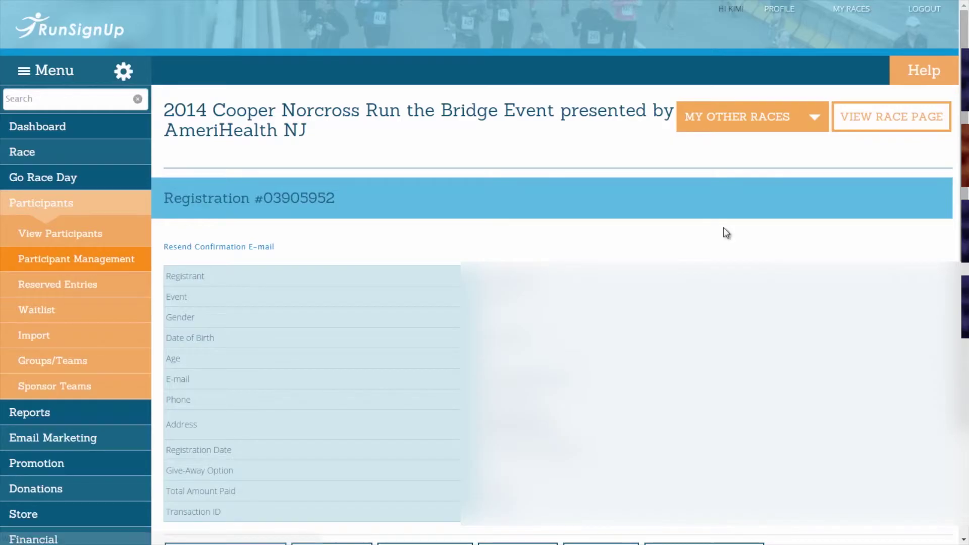
scroll(726, 232, down, 3)
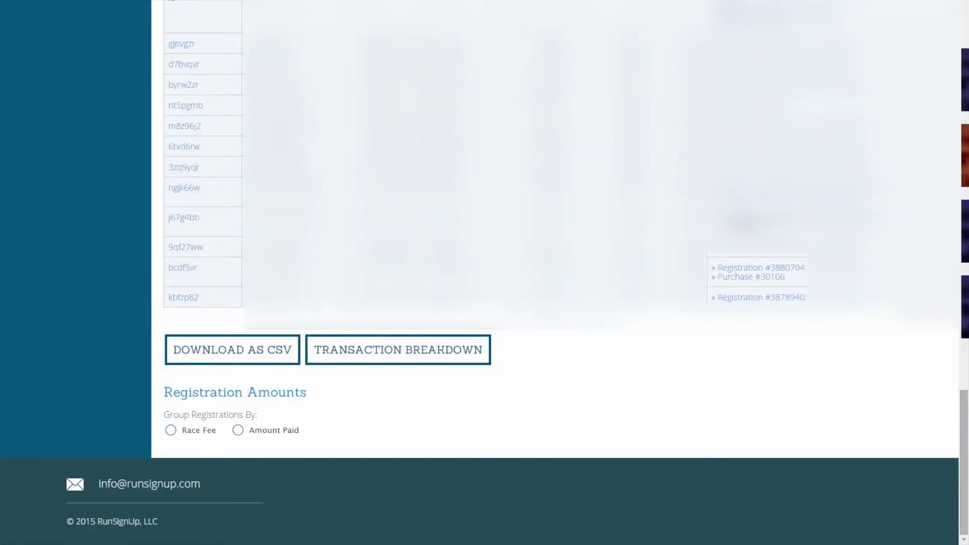
click(752, 277)
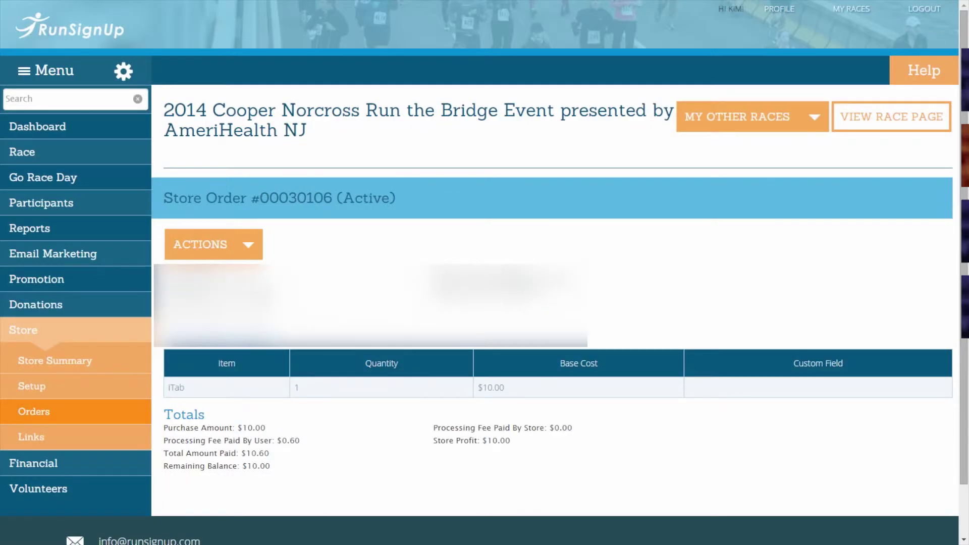
click(249, 251)
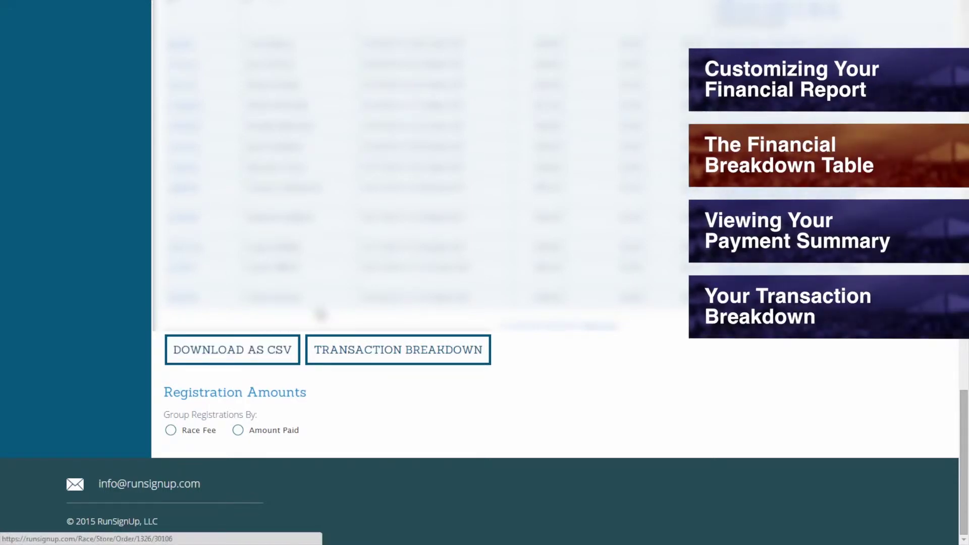
Open the transaction breakdown to examine the event summary and registration add-ons, and return to the transactions list
click(361, 350)
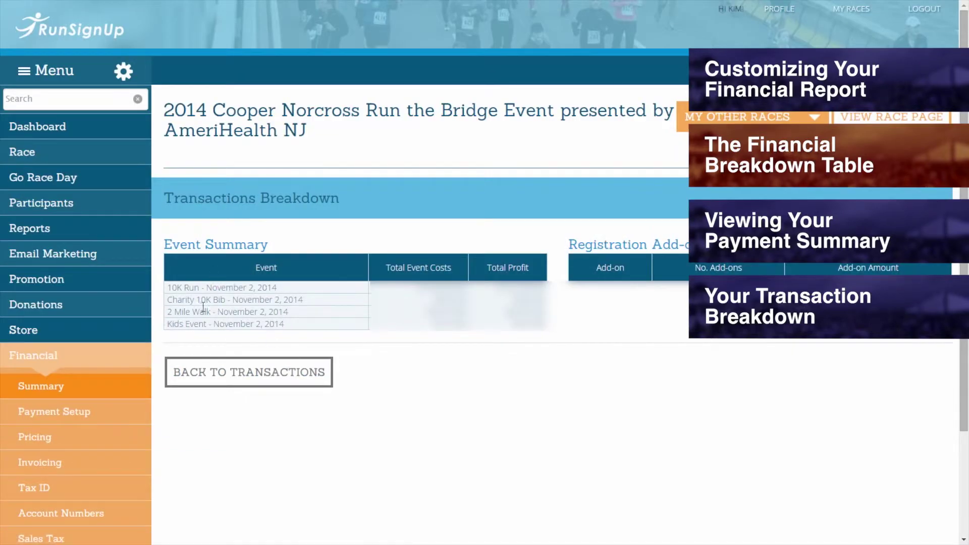
key(alt+Left)
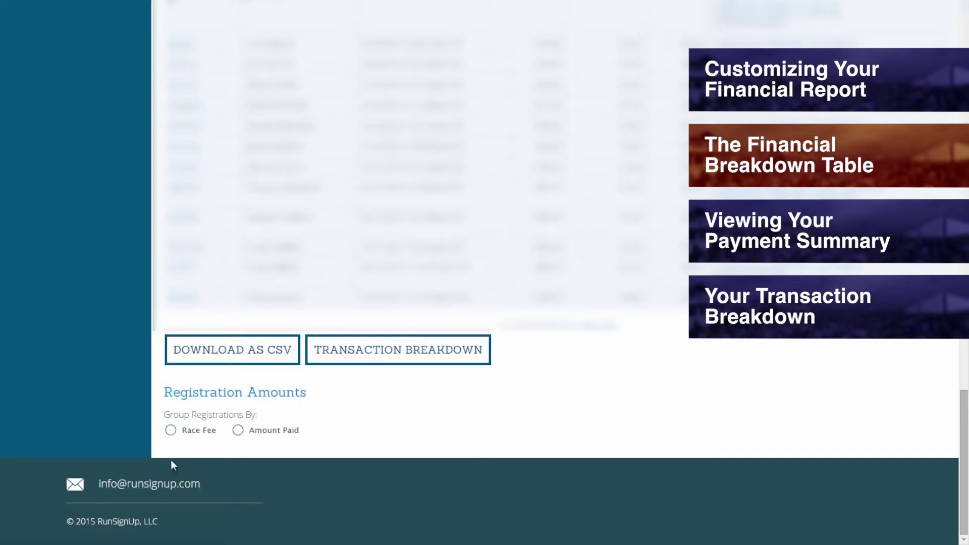
Chart the registration amounts grouped by Race Fee, inspect the largest slice, and regroup them by Amount Paid
click(170, 431)
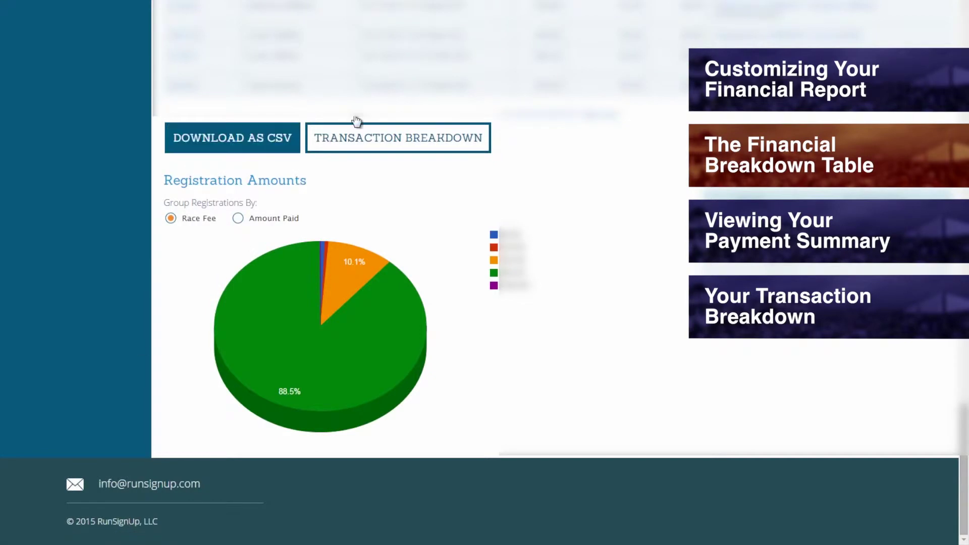
mouse_move(275, 293)
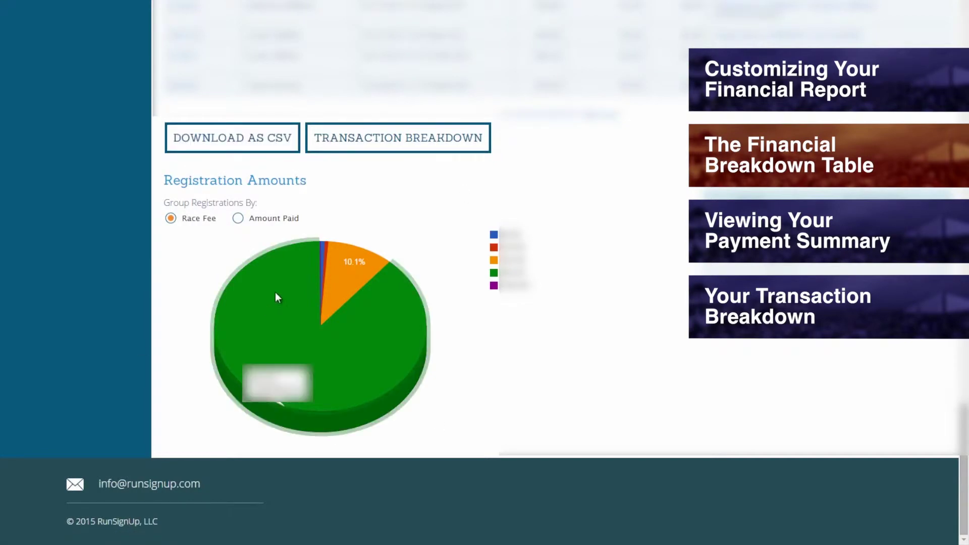
click(238, 219)
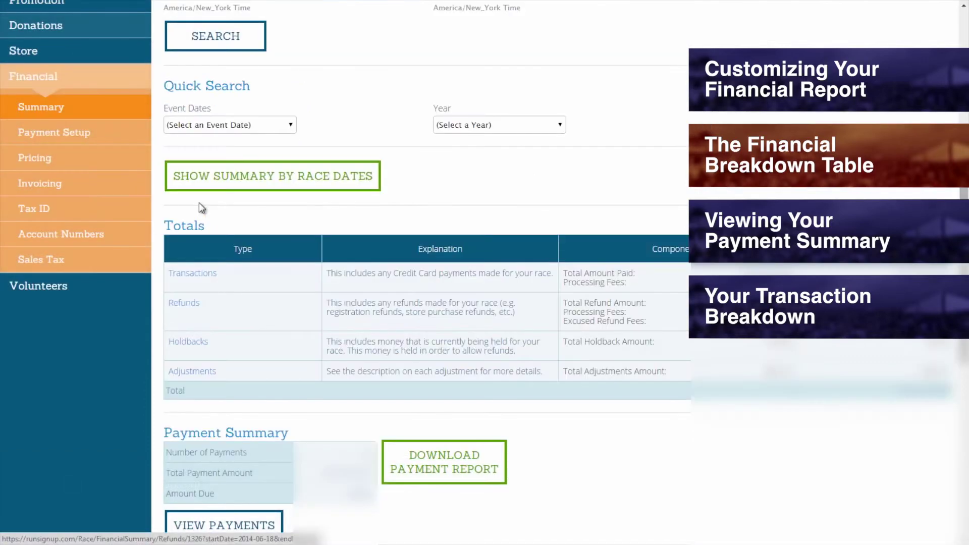
Open Refunds from the financial summary's Totals table and examine the search fields, refund totals and refund list
click(187, 302)
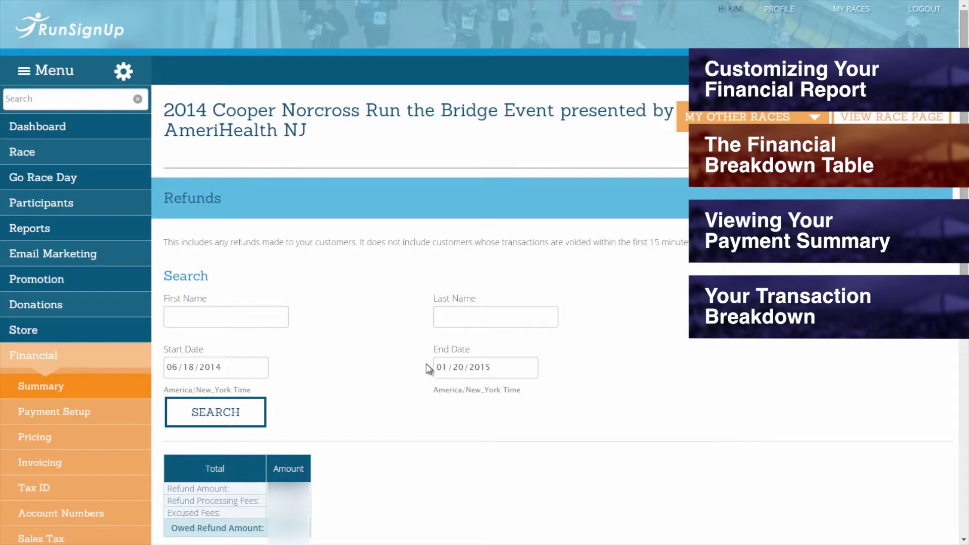
scroll(426, 363, down, 6)
scroll(430, 361, up, 6)
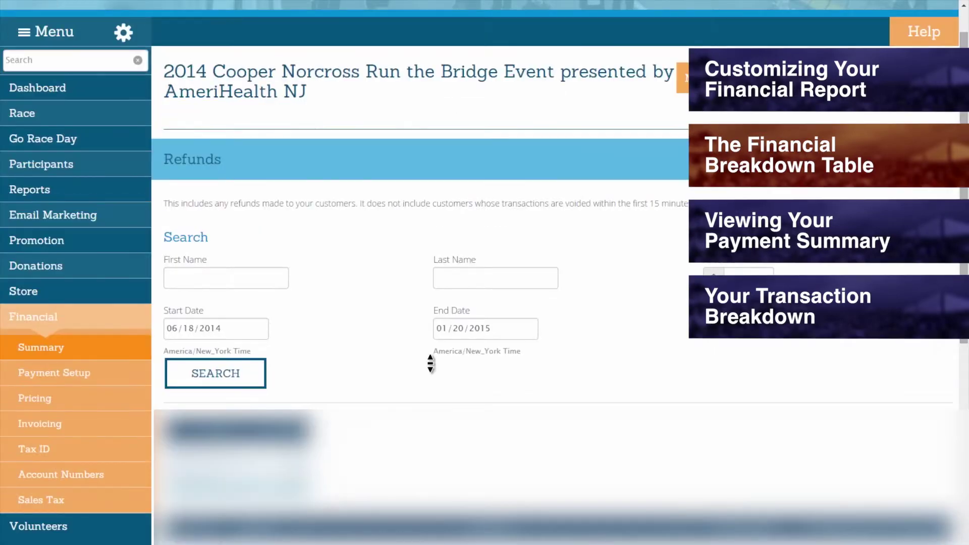
Check the first name, last name and amount search fields on the Refunds page
click(271, 276)
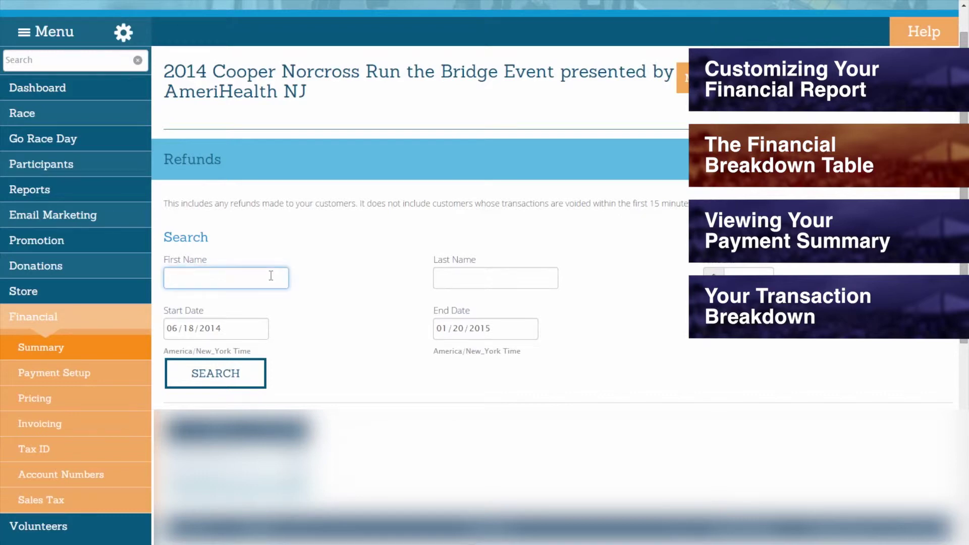
click(457, 270)
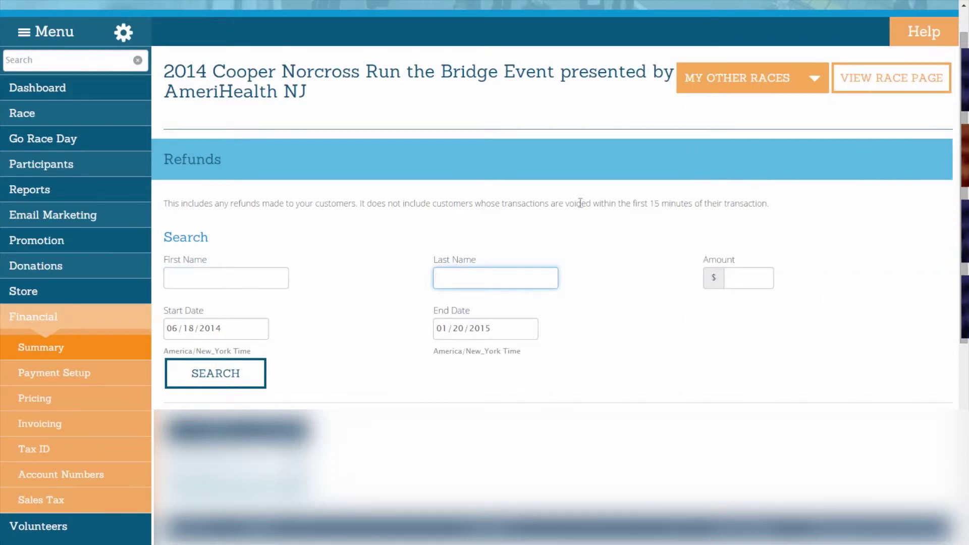
click(754, 274)
Open Holdbacks from the financial summary's Totals table and examine its search fields and holdback list
scroll(838, 292, down, 5)
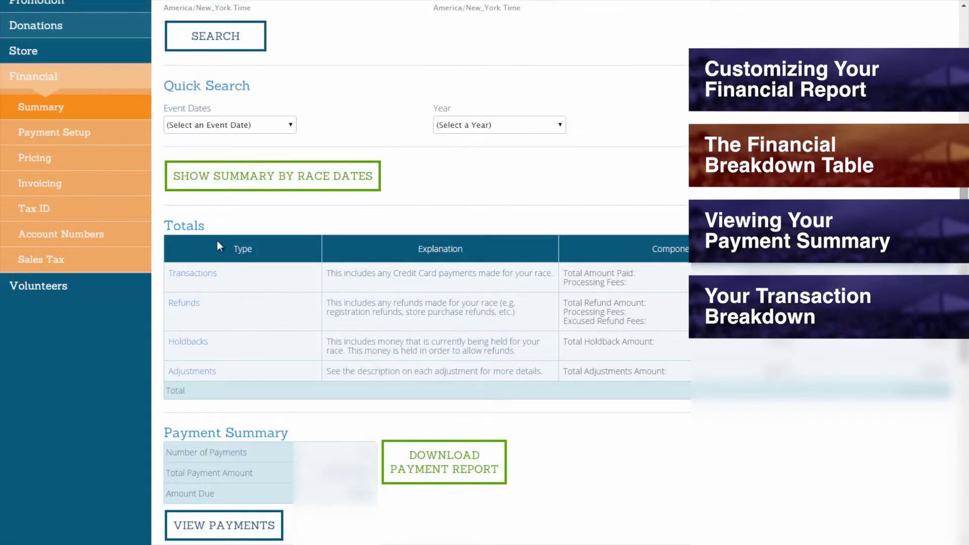
click(184, 351)
scroll(412, 305, down, 5)
scroll(412, 304, down, 5)
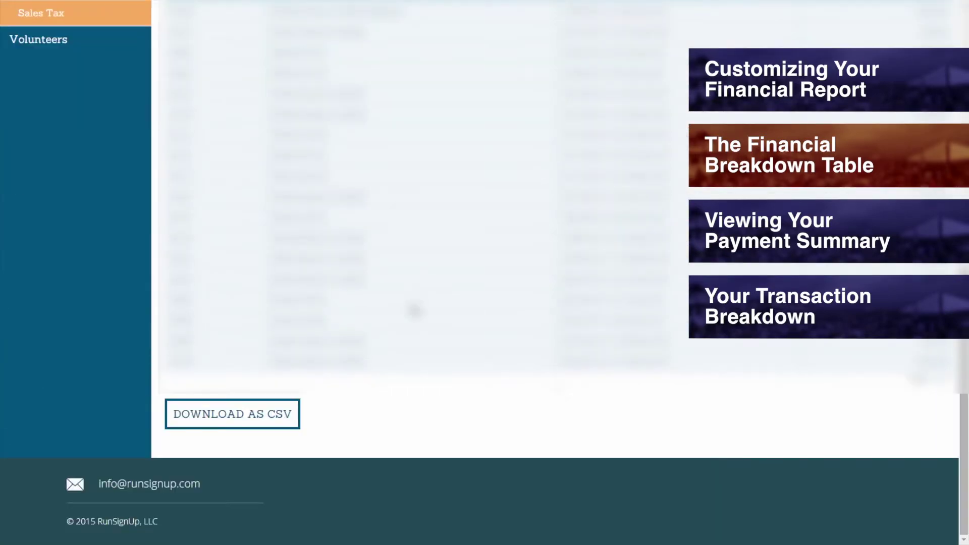
scroll(414, 309, up, 10)
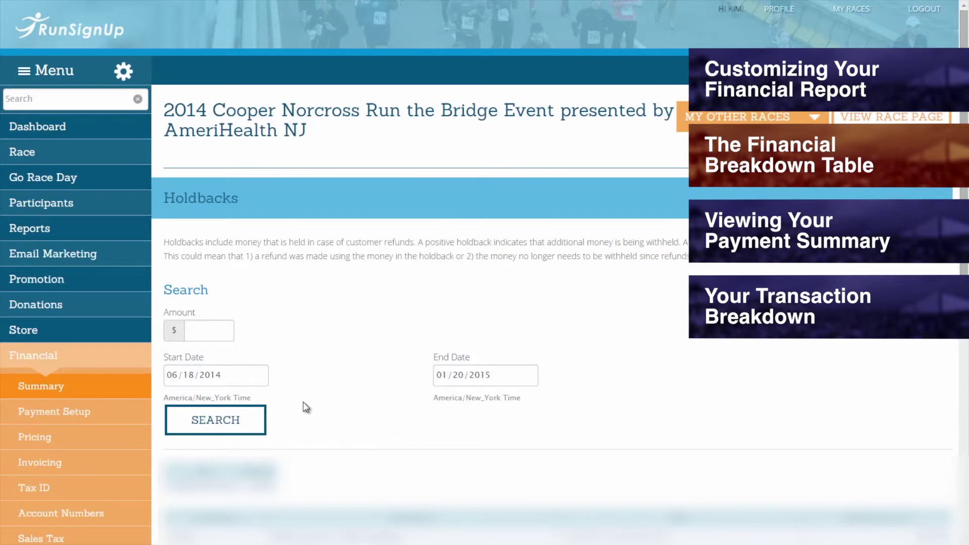
mouse_move(249, 377)
click(326, 338)
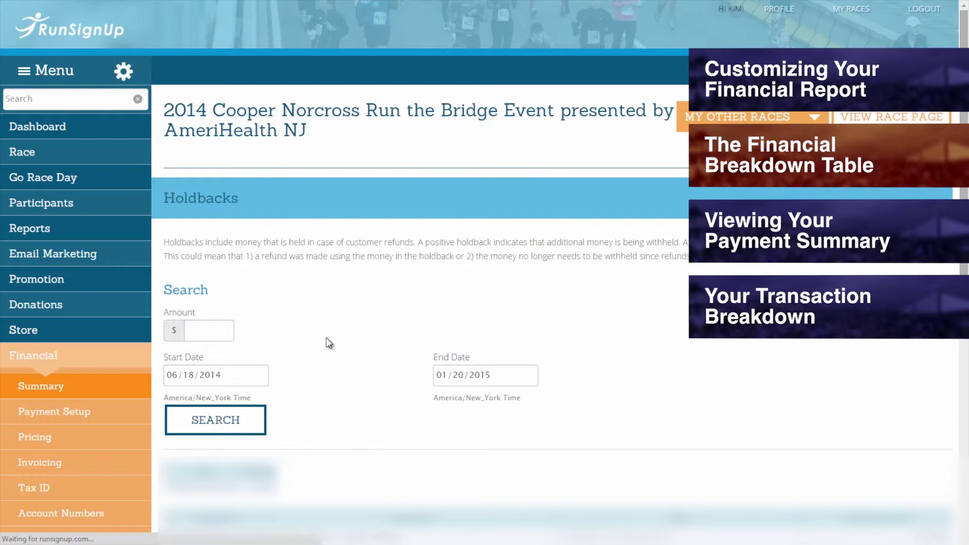
Open Adjustments from the Totals table and examine its search fields and adjustment list
scroll(325, 337, down, 8)
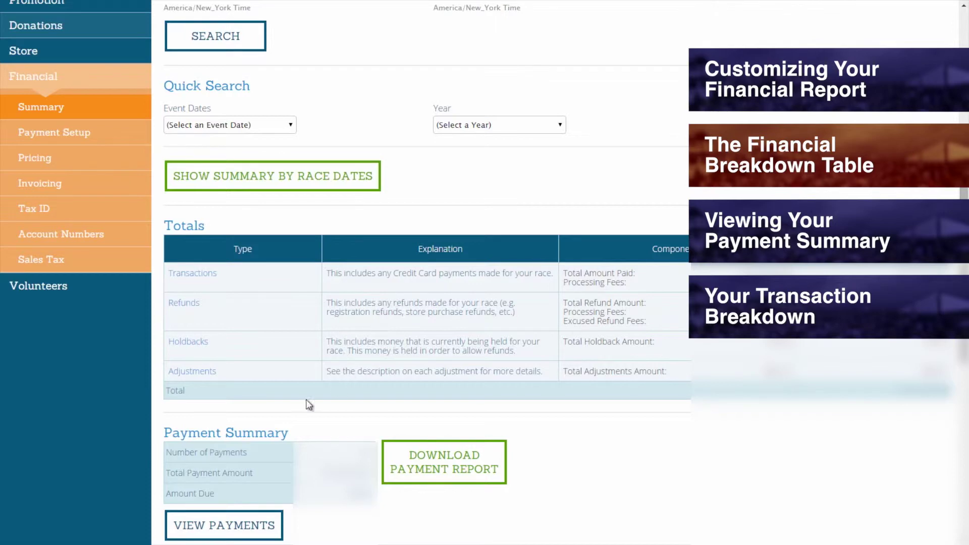
click(214, 373)
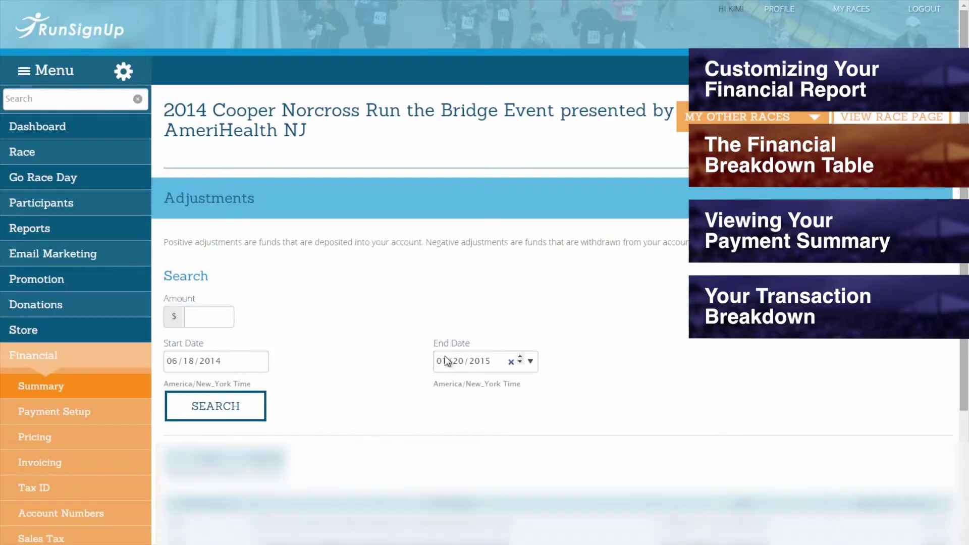
scroll(346, 308, down, 3)
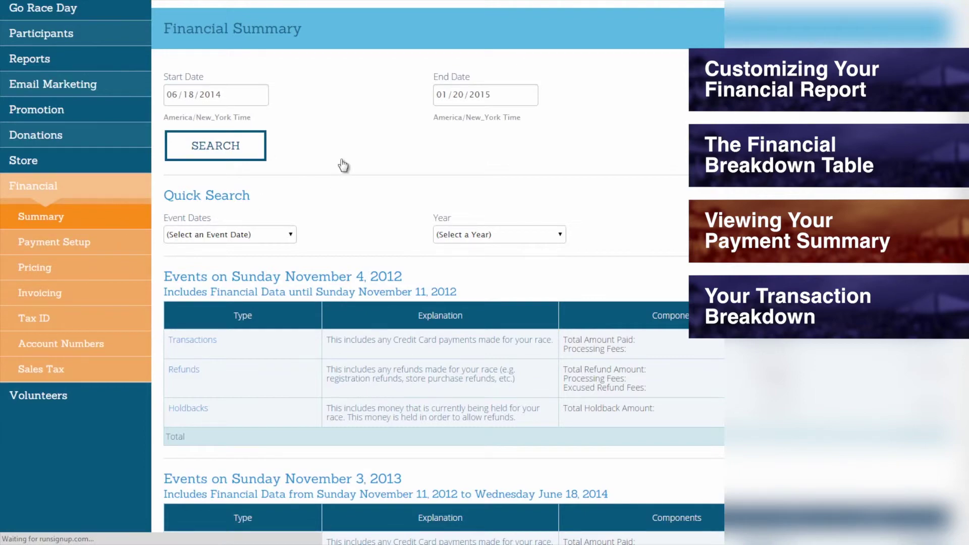
View the payments from the Payment Summary and check the Start Date and End Date calendars without changing the dates
scroll(343, 164, down, 12)
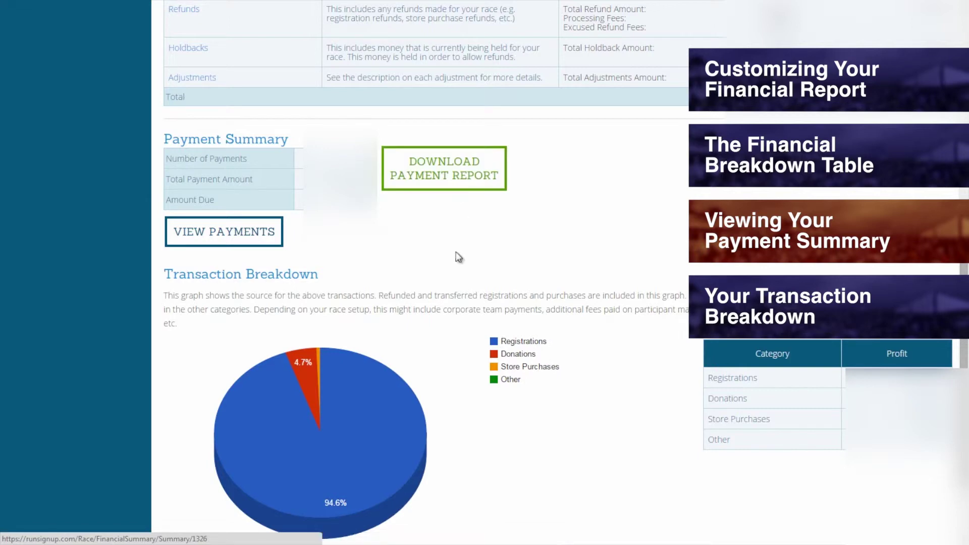
click(264, 237)
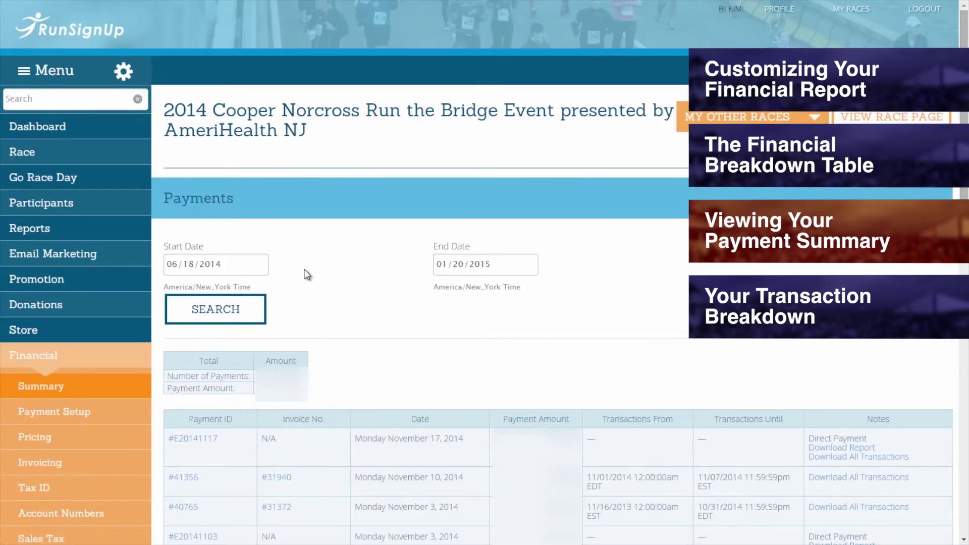
click(261, 265)
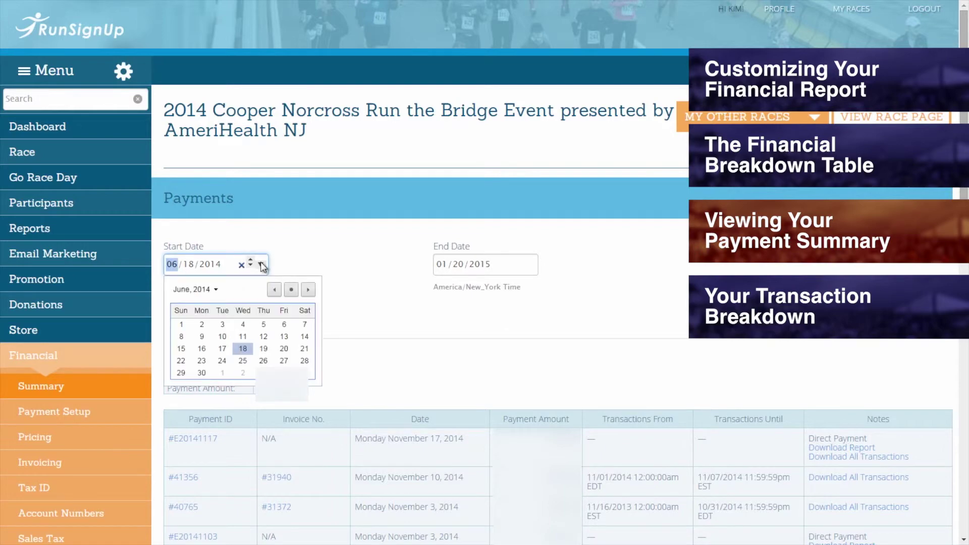
click(531, 265)
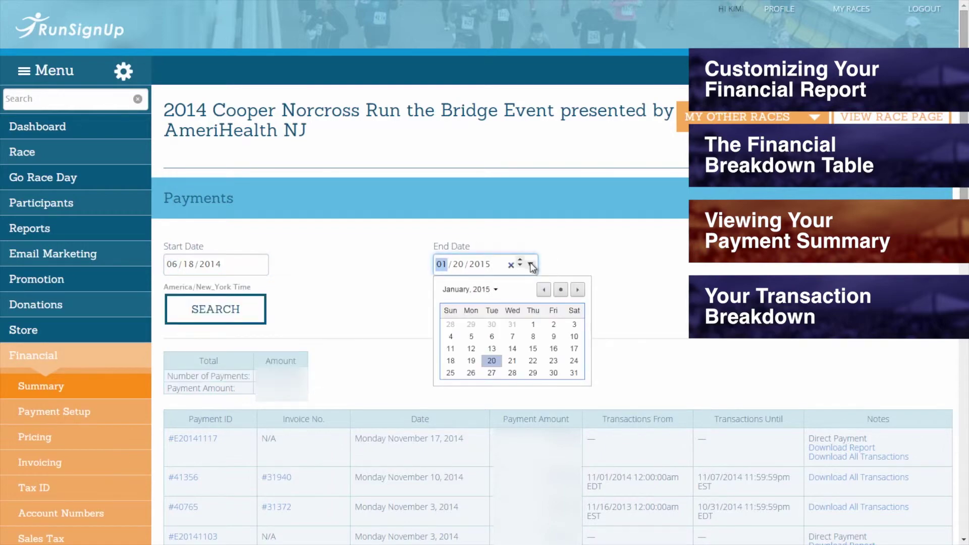
click(370, 274)
Examine the payments list down to its end, including the report and transaction download options for each payment
scroll(369, 274, down, 4)
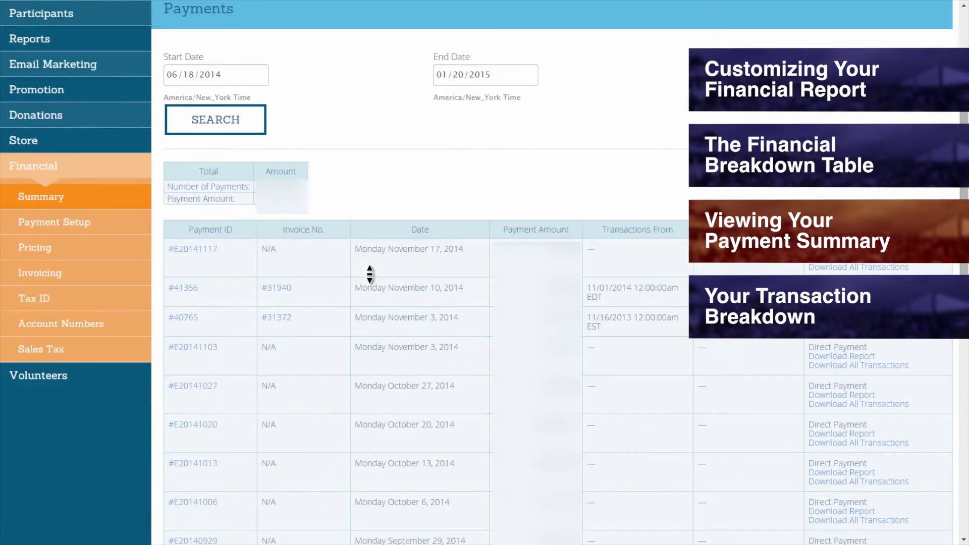
scroll(369, 274, down, 8)
scroll(370, 274, up, 12)
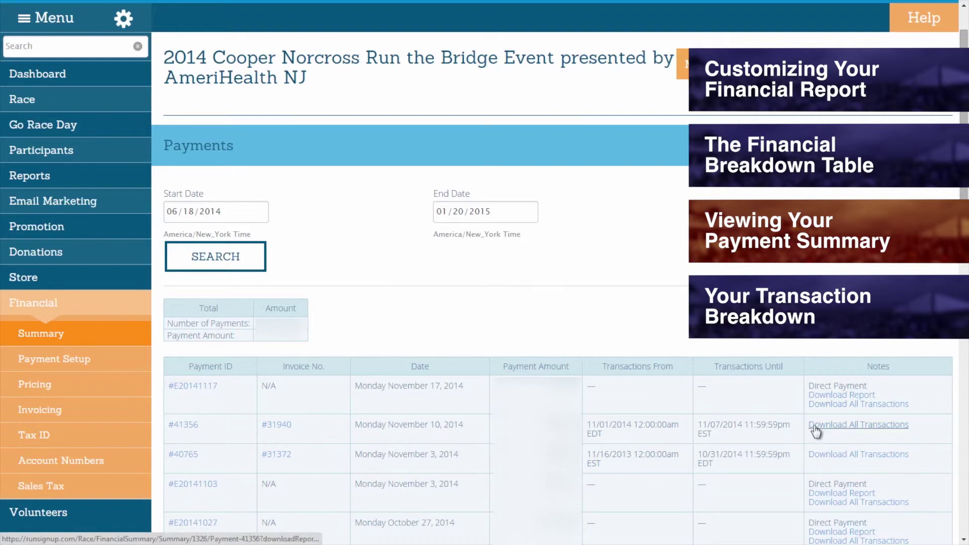
scroll(744, 432, down, 5)
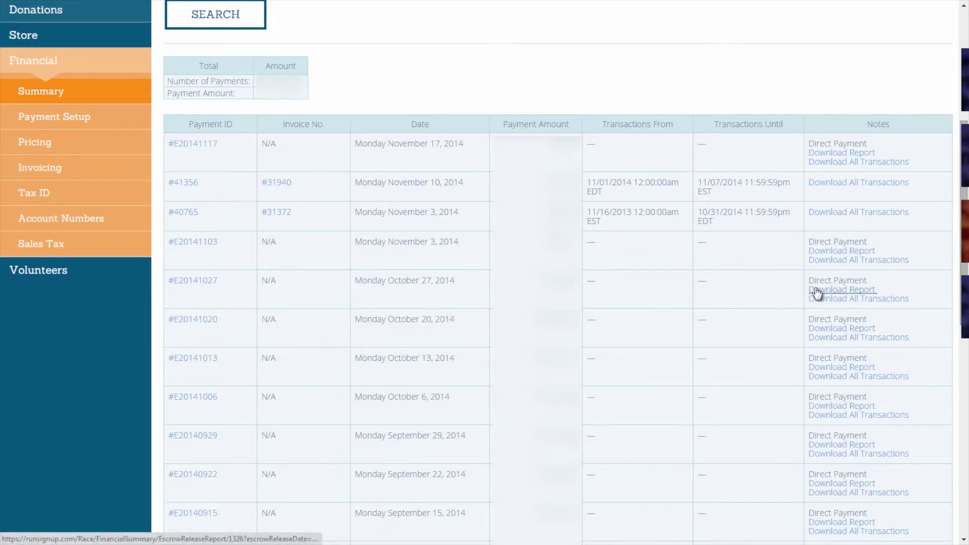
scroll(759, 292, down, 10)
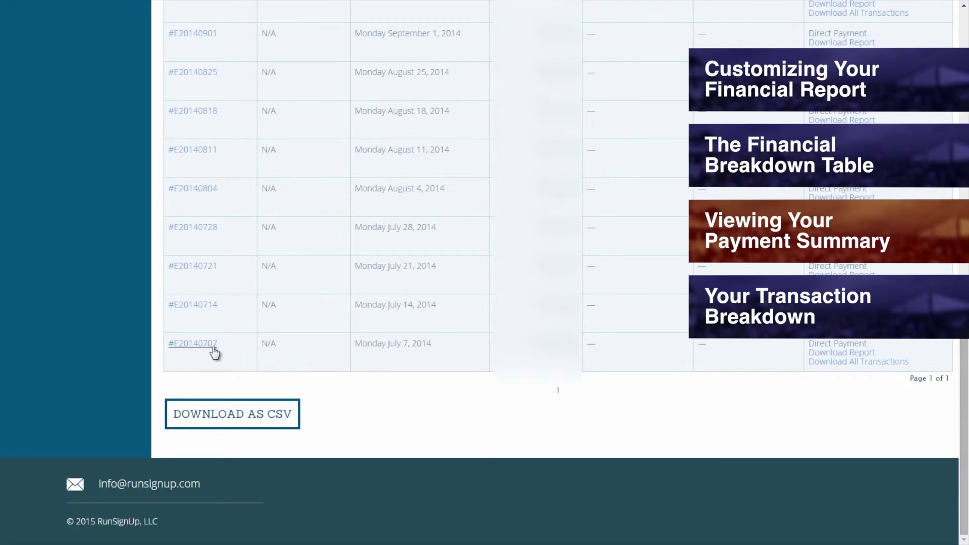
Open the July 7, 2014 payment, examine its transactions and registration amount options, and return to the payments list
click(212, 346)
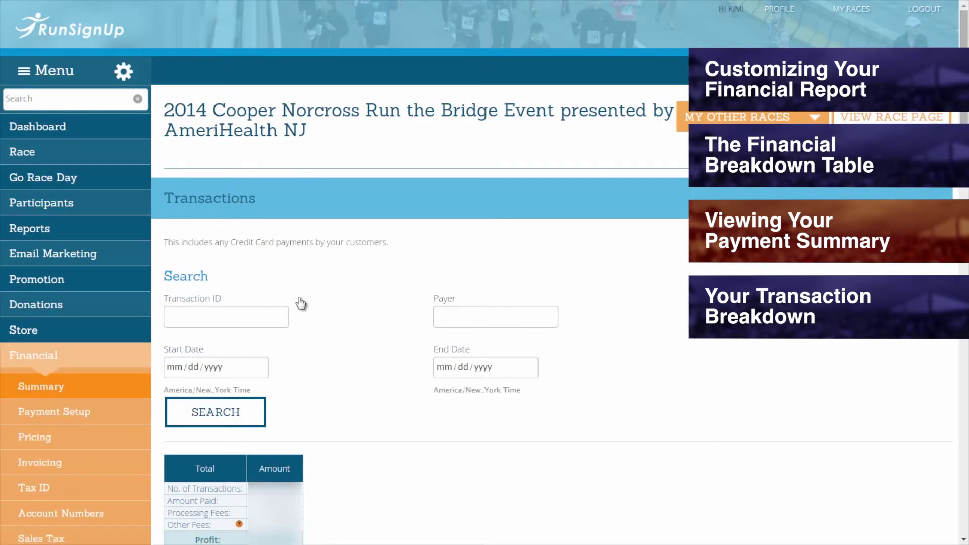
middle_click(365, 309)
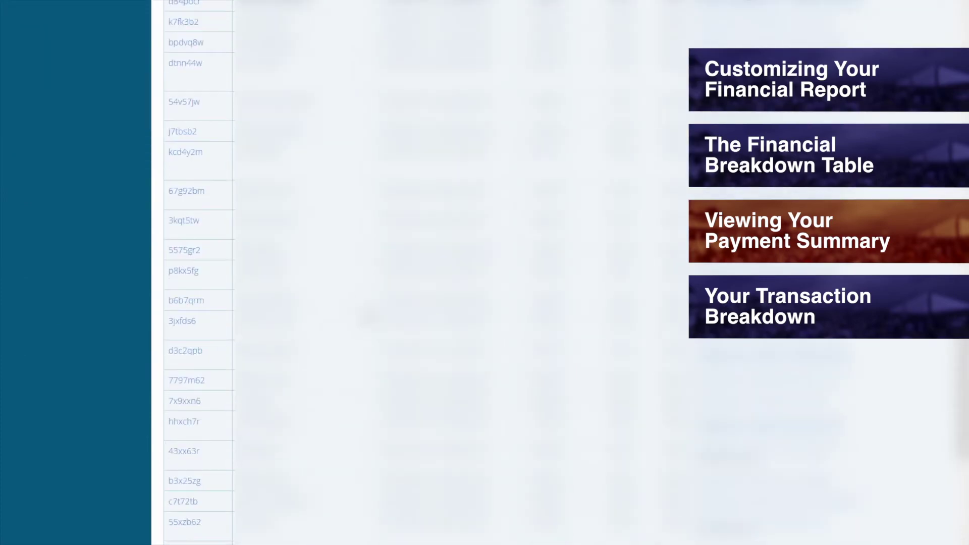
middle_click(370, 316)
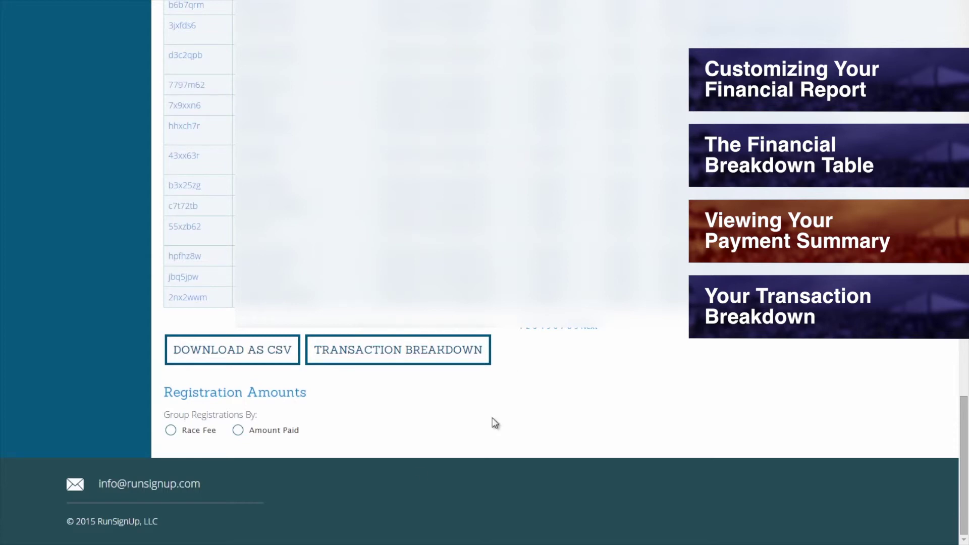
scroll(396, 257, up, 20)
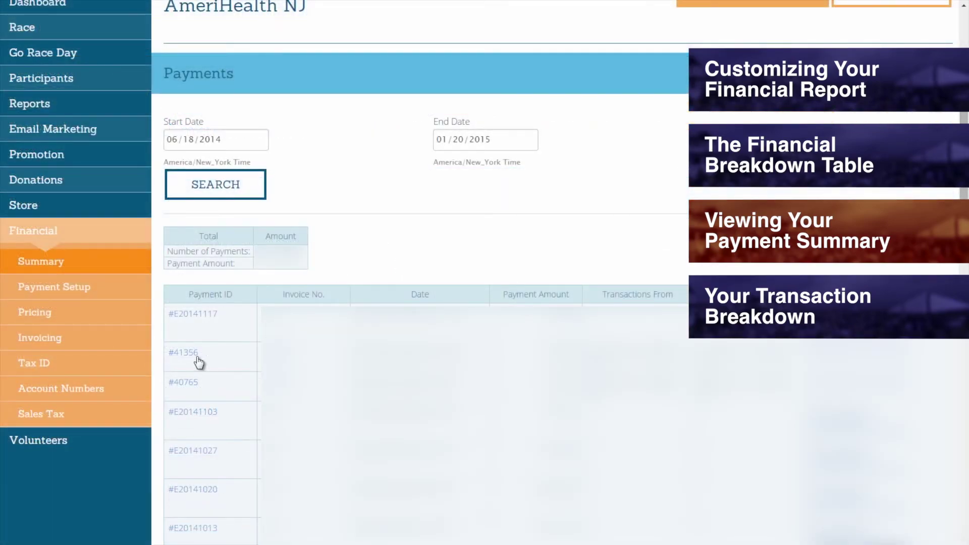
View the details of the November 10, 2014 payment and its linked invoice
click(186, 357)
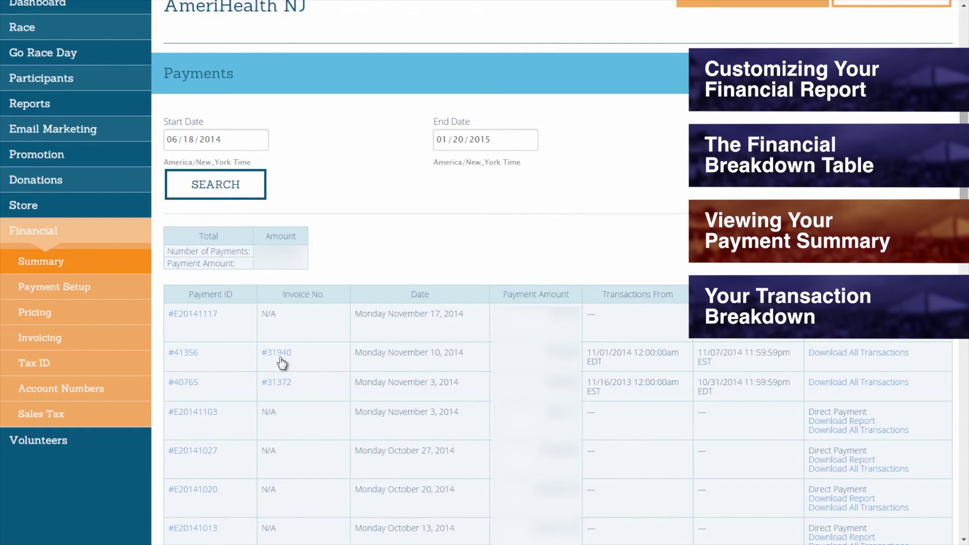
click(277, 353)
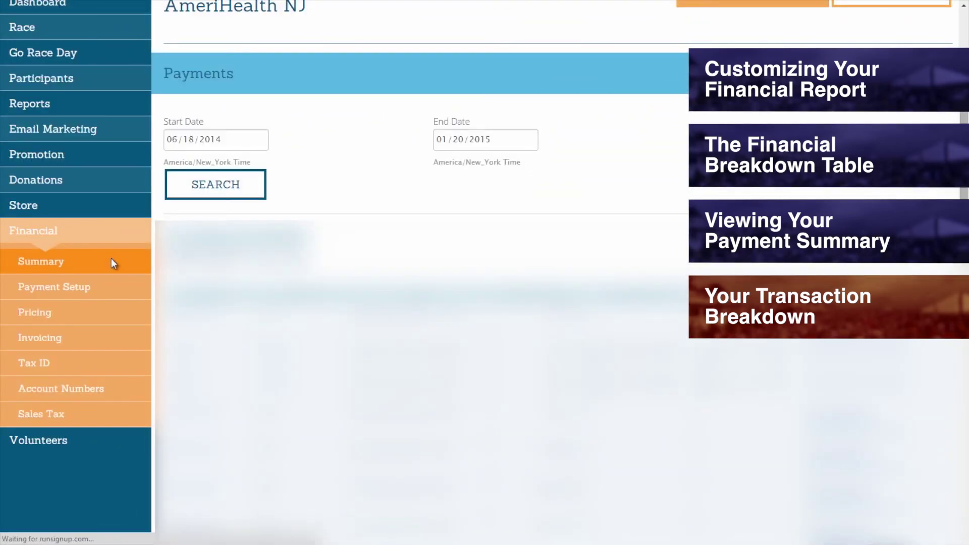
Return to the financial summary and examine the Transaction Breakdown chart along with the date filters and report download option
click(113, 262)
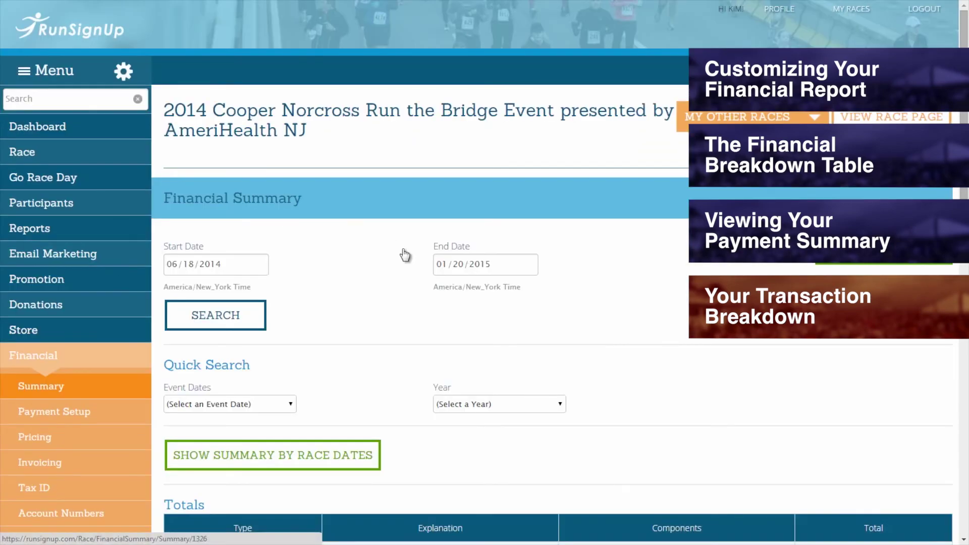
scroll(403, 255, down, 15)
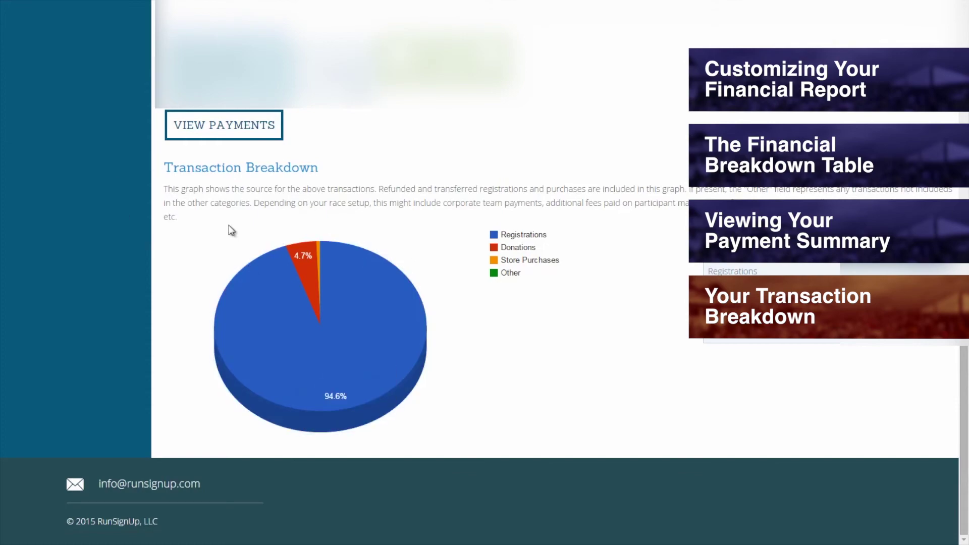
scroll(234, 173, up, 9)
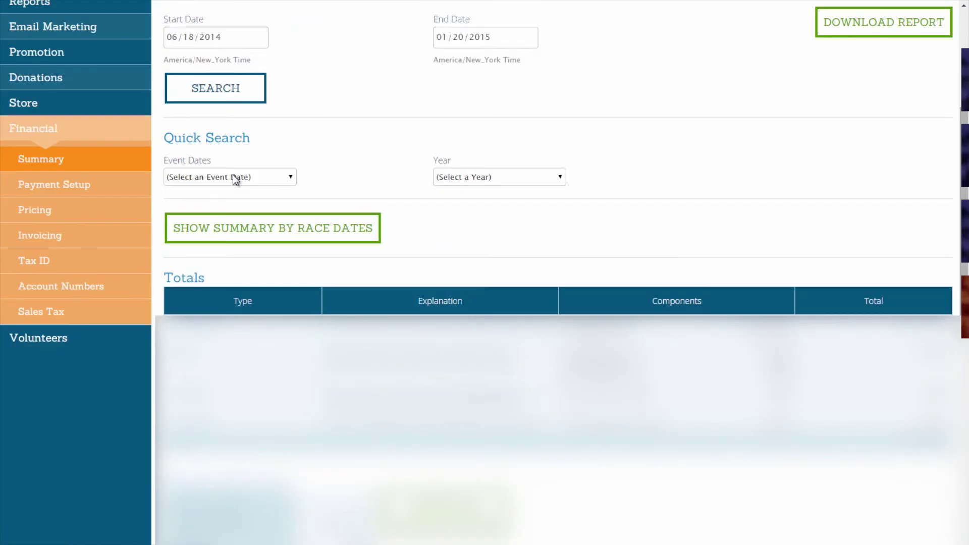
scroll(233, 176, up, 5)
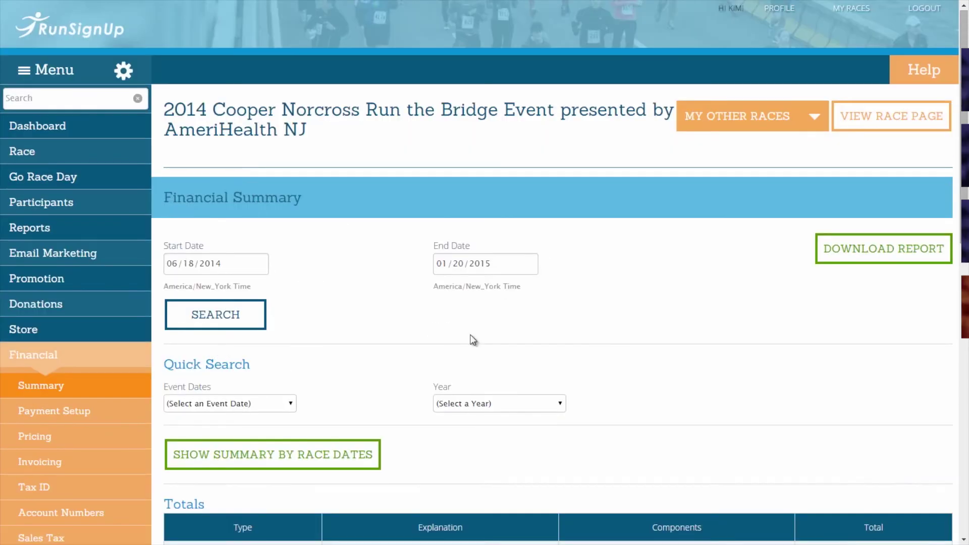
scroll(485, 328, down, 15)
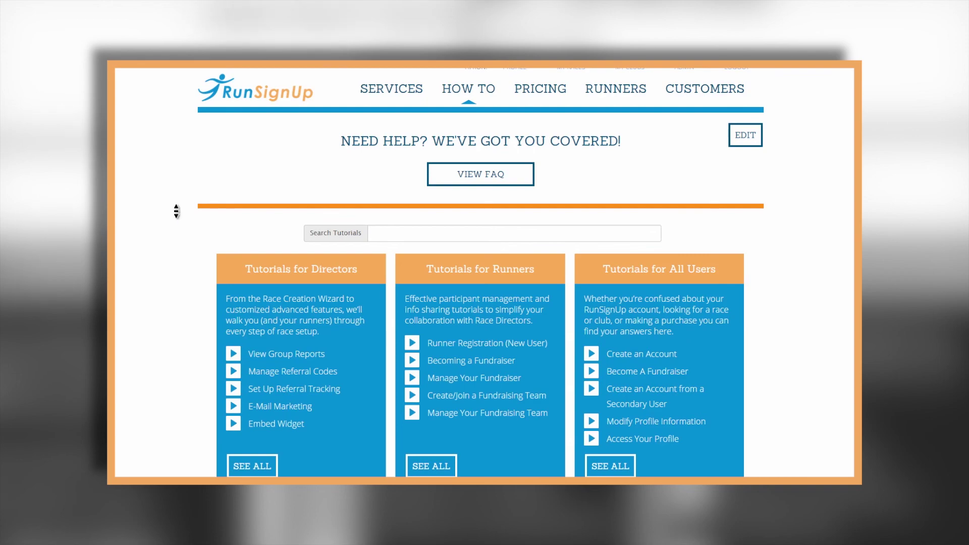
Look through the tutorials, runner FAQs and PDF manuals on the How To page
scroll(177, 211, down, 7)
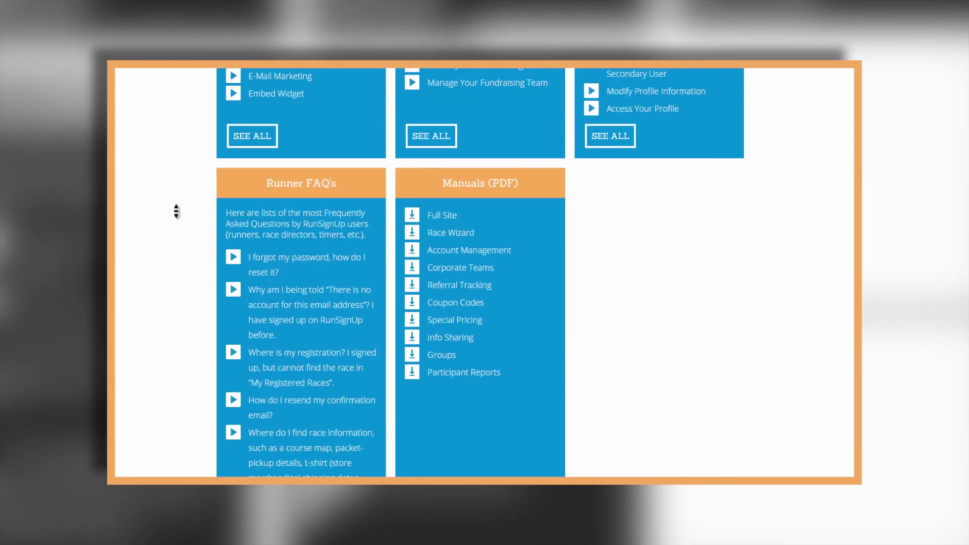
scroll(176, 211, up, 7)
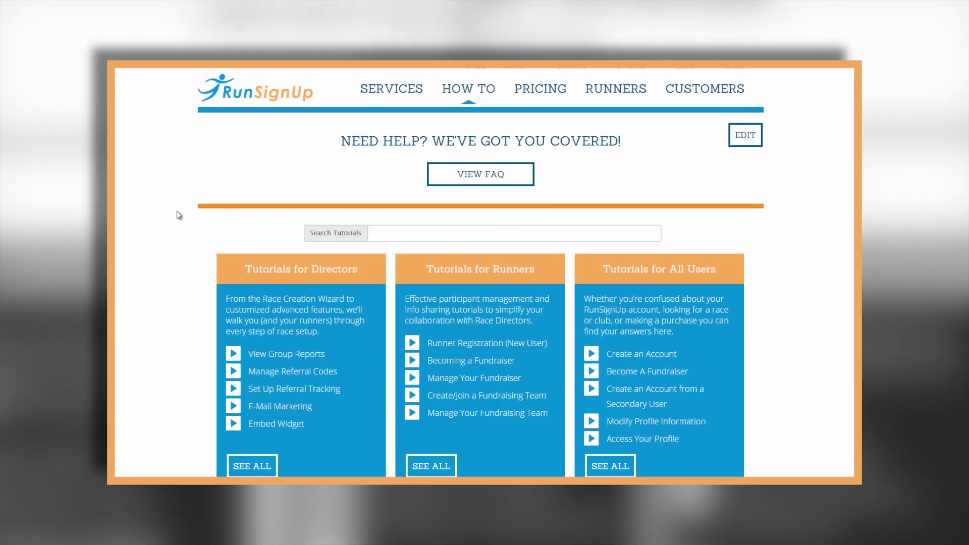